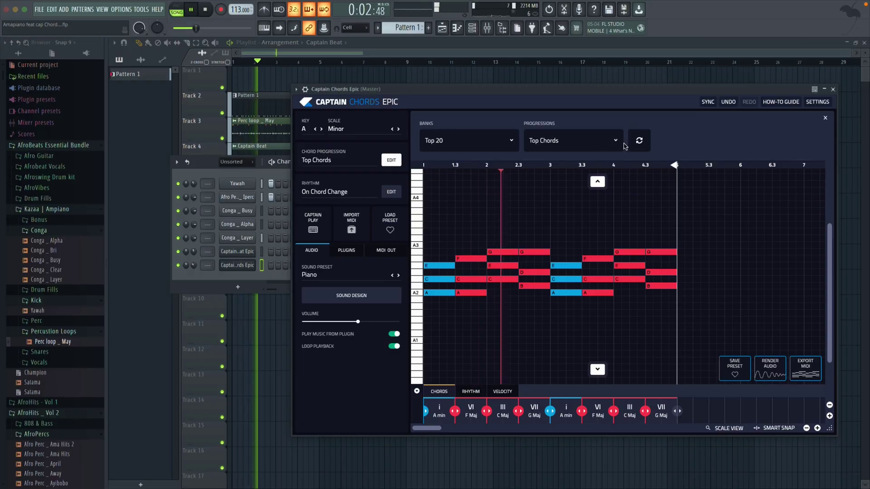
Step: Generate new chord progressions from the Top 20 bank's Top Chords in Captain Chords Epic
{"action": "left_click", "coordinate": [639, 141]}
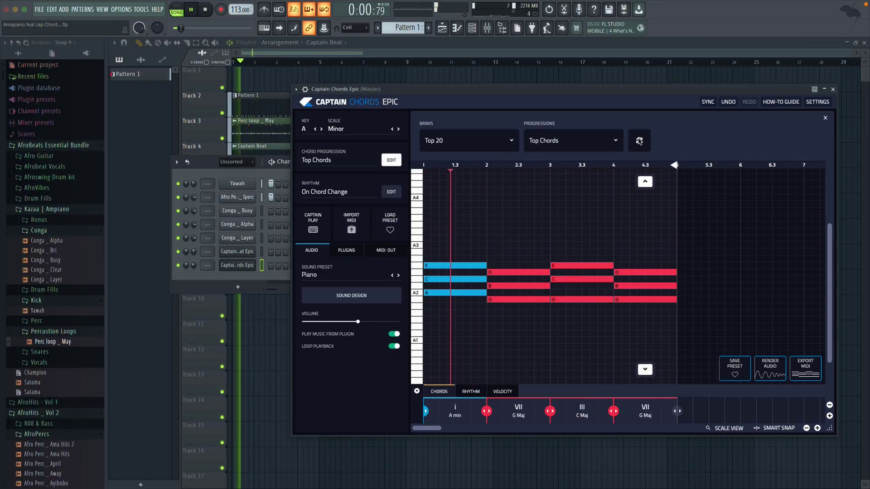
{"action": "left_click", "coordinate": [639, 140]}
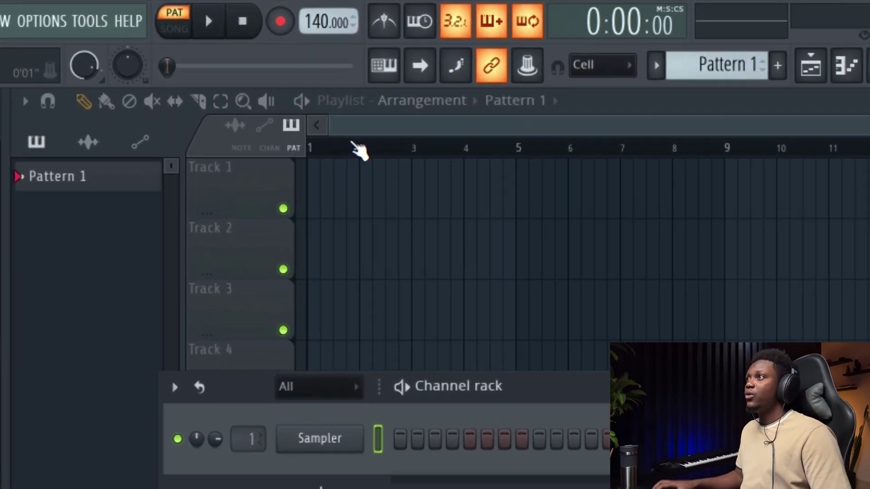
Step: Set the tempo to 113 BPM and load the Conga _ Alpha, Conga _ Busy and Conga _ Layer samples as new channels
{"action": "left_click_drag", "start_coordinate": [333, 22], "coordinate": [332, 31]}
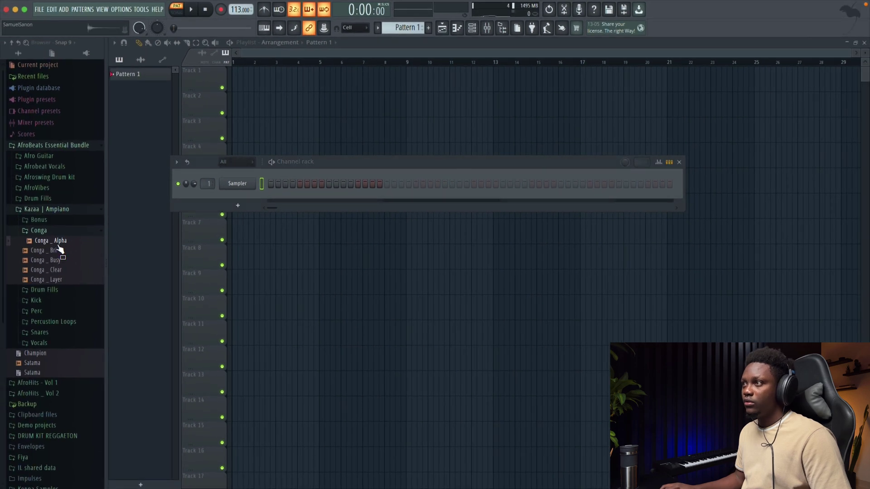
{"action": "left_click_drag", "start_coordinate": [59, 249], "coordinate": [231, 192]}
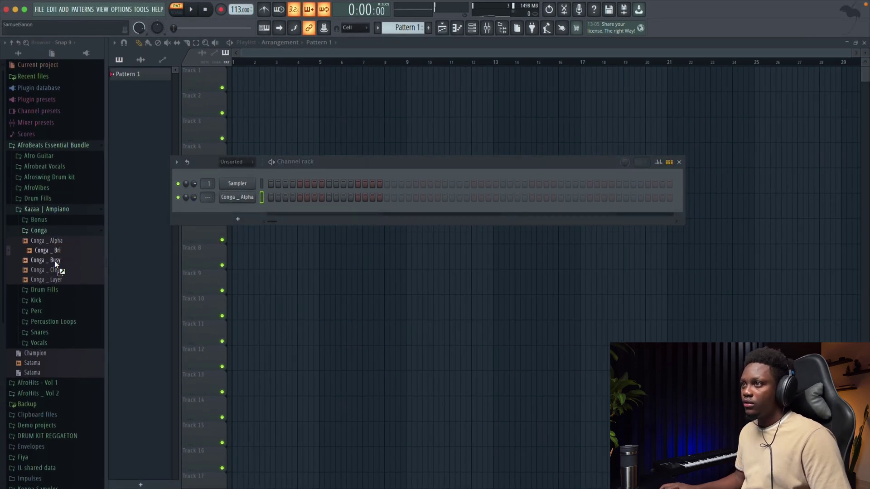
{"action": "left_click_drag", "start_coordinate": [55, 263], "coordinate": [235, 225]}
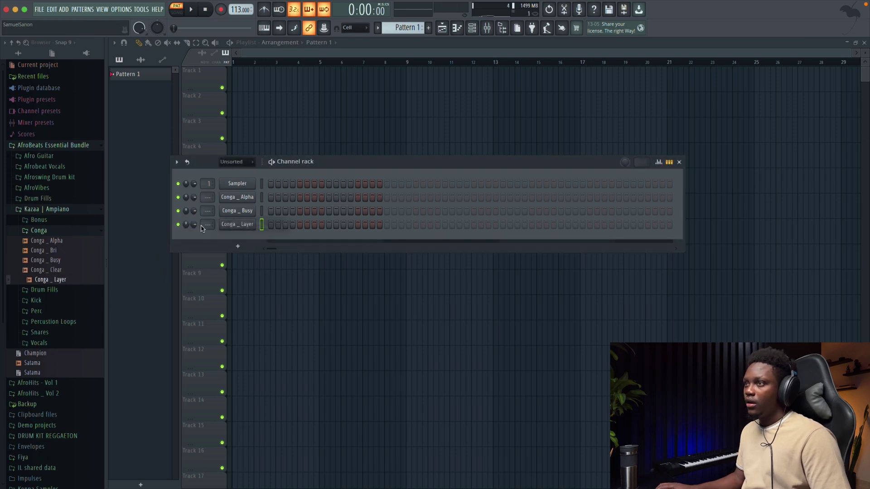
Step: Replace the Sampler channel with the Yawah kick and add Afro Perc _ Iperc from AfroHits _ Vol 2 as a channel
{"action": "left_click", "coordinate": [33, 300]}
{"action": "left_click_drag", "start_coordinate": [240, 211], "coordinate": [237, 183]}
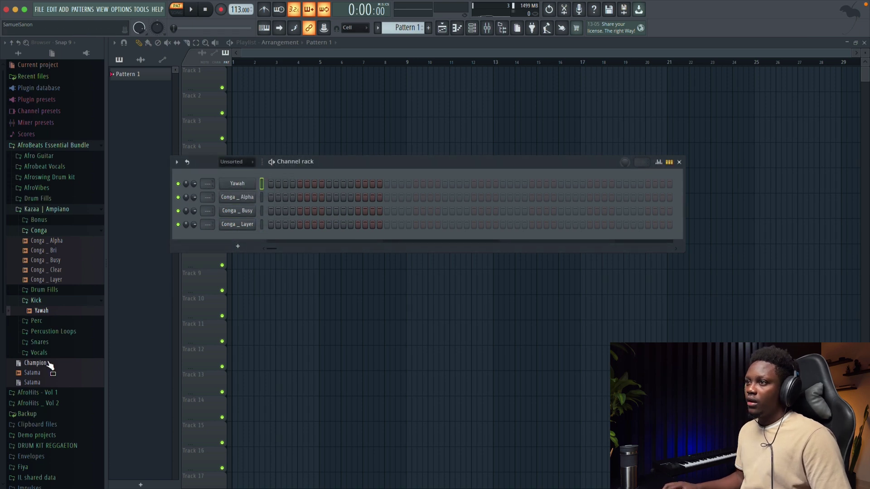
{"action": "scroll", "coordinate": [57, 331], "scroll_direction": "down", "scroll_amount": 3}
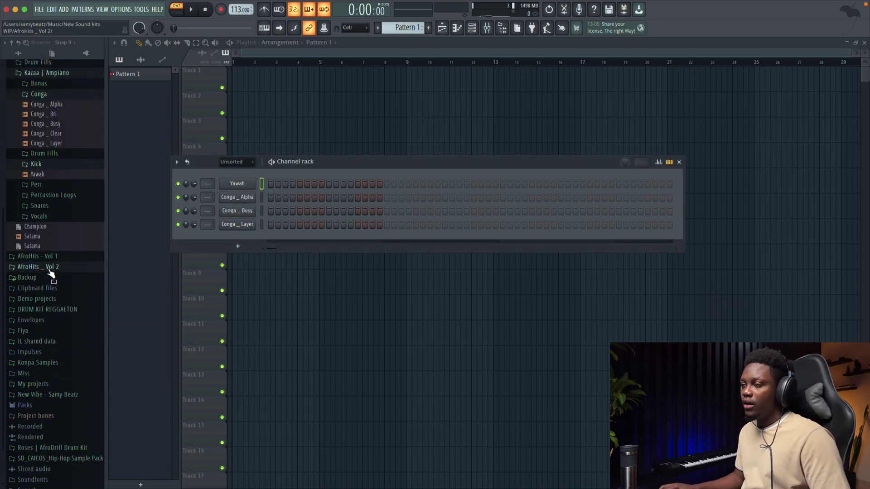
{"action": "left_click", "coordinate": [49, 268]}
{"action": "left_click", "coordinate": [36, 288]}
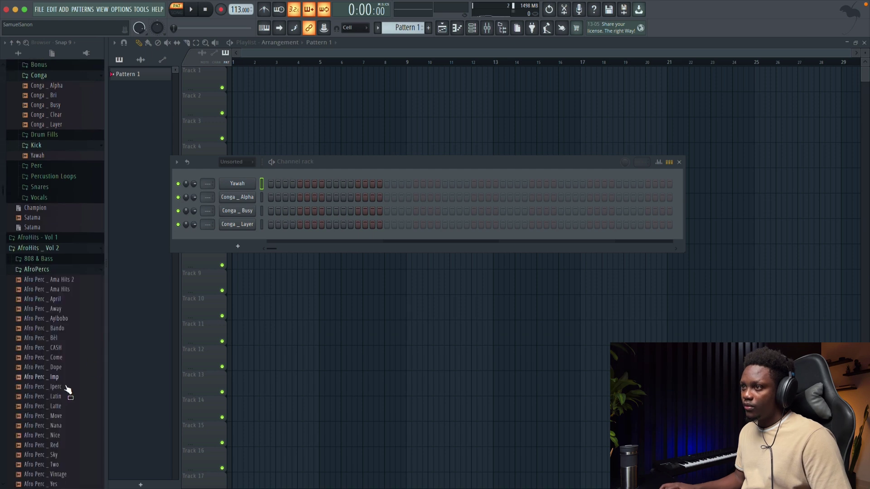
{"action": "left_click_drag", "start_coordinate": [63, 395], "coordinate": [278, 184]}
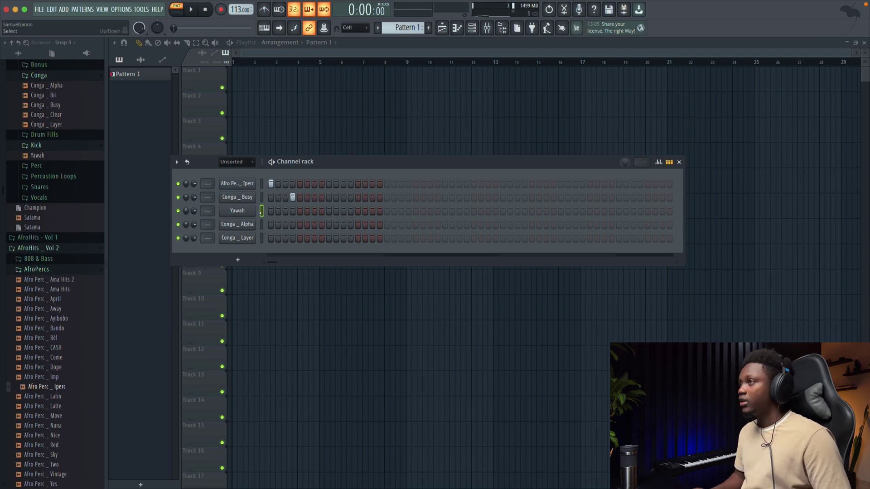
Step: Move the Yawah channel to the top of the rack and fill every 4 steps across the four-bar pattern
{"action": "key", "text": "alt+Up"}
{"action": "key", "text": "alt+Up"}
{"action": "right_click", "coordinate": [254, 182]}
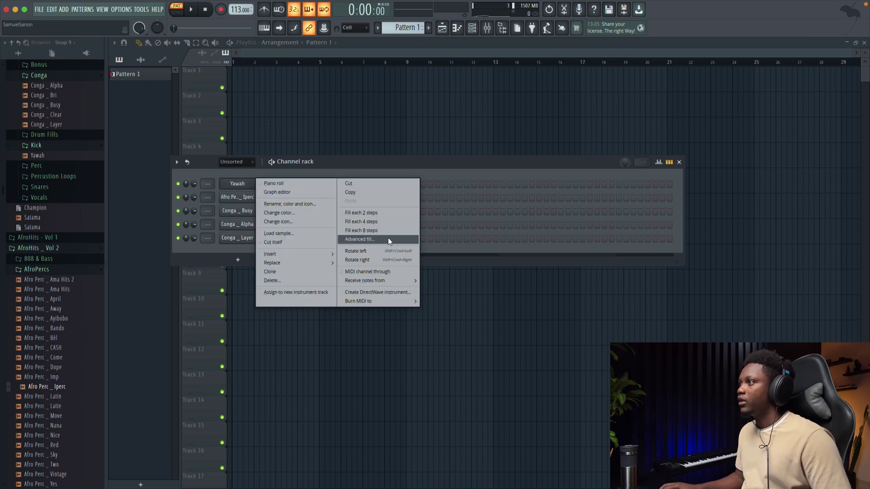
{"action": "left_click", "coordinate": [366, 221]}
{"action": "key", "text": "space"}
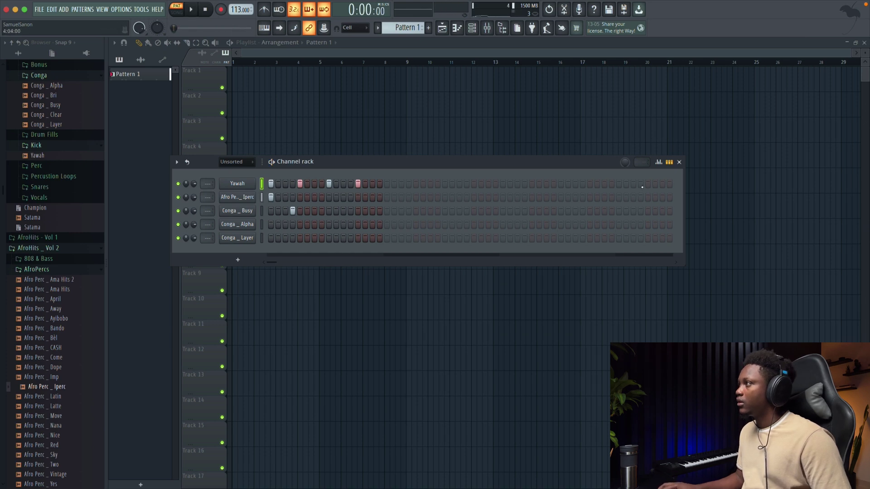
{"action": "key", "text": "space"}
{"action": "right_click", "coordinate": [254, 183]}
{"action": "left_click", "coordinate": [367, 222]}
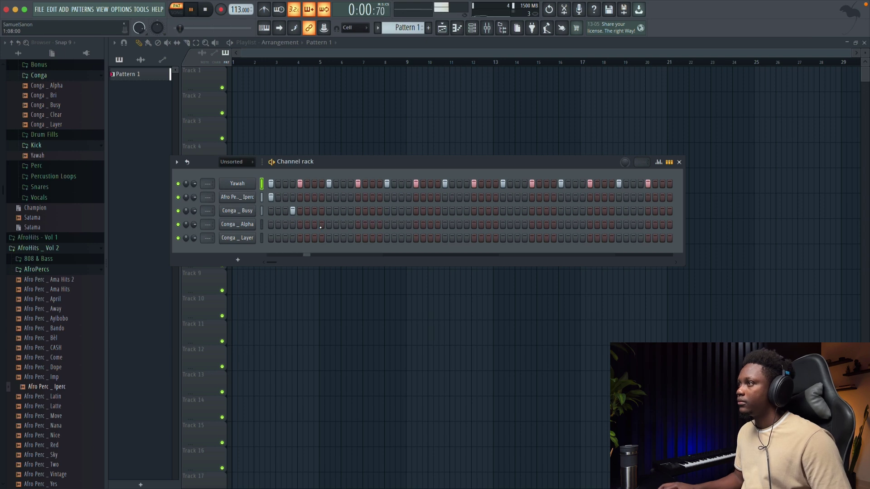
Step: Add Conga _ Alpha hits on steps 8, 11 and 13 and a Conga _ Layer hit on step 15, and mute Yawah
{"action": "left_click", "coordinate": [320, 226]}
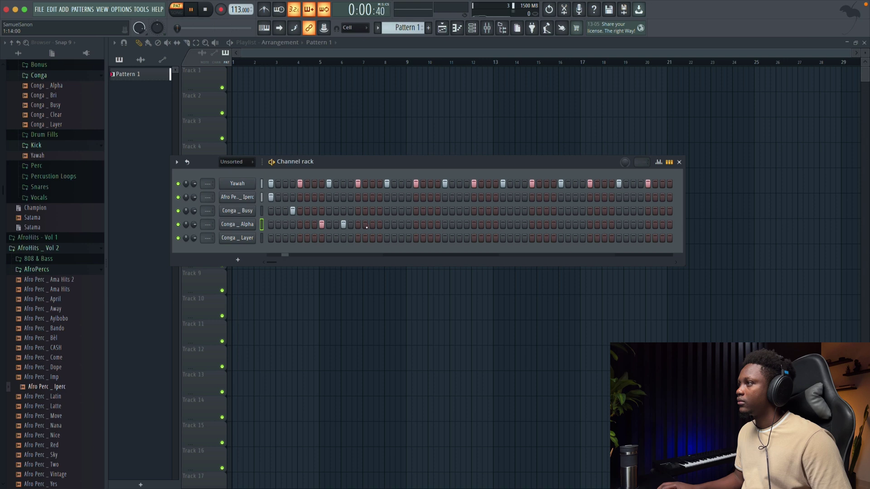
{"action": "left_click", "coordinate": [358, 225]}
{"action": "key", "text": "space"}
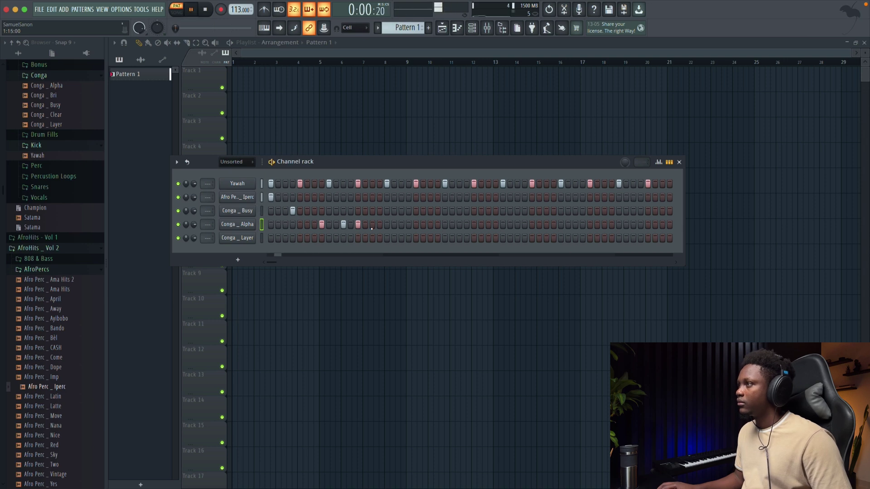
{"action": "left_click", "coordinate": [372, 239]}
{"action": "left_click", "coordinate": [178, 183]}
{"action": "key", "text": "space"}
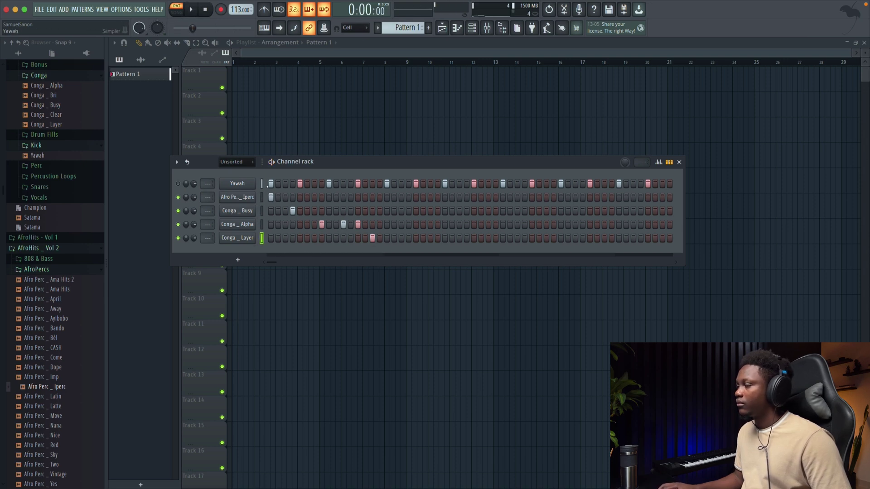
Step: Place a Pattern 1 clip on Track 2 of the playlist, starting at bar 1
{"action": "left_click", "coordinate": [272, 105]}
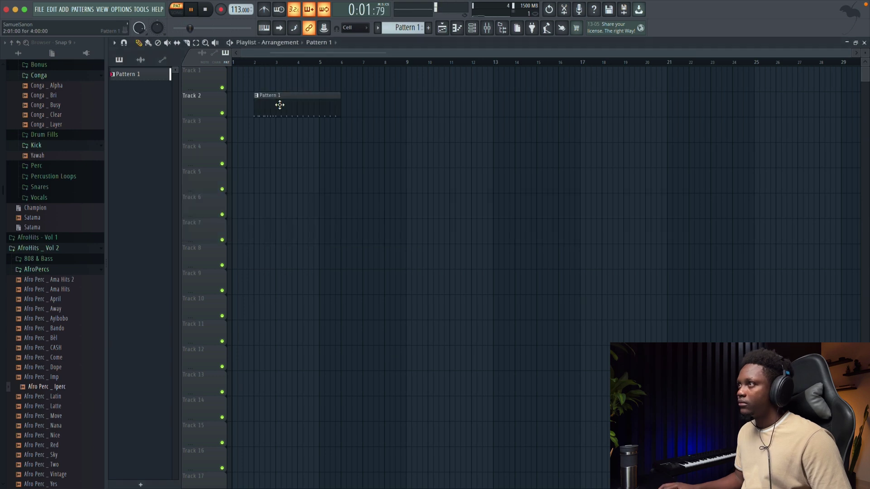
{"action": "left_click_drag", "start_coordinate": [277, 103], "coordinate": [256, 103]}
{"action": "key", "text": "space"}
Step: Place the Perc loop _ May sample on Track 3 at bar 1 and check its audio clip settings
{"action": "scroll", "coordinate": [68, 140], "scroll_direction": "up", "scroll_amount": 5}
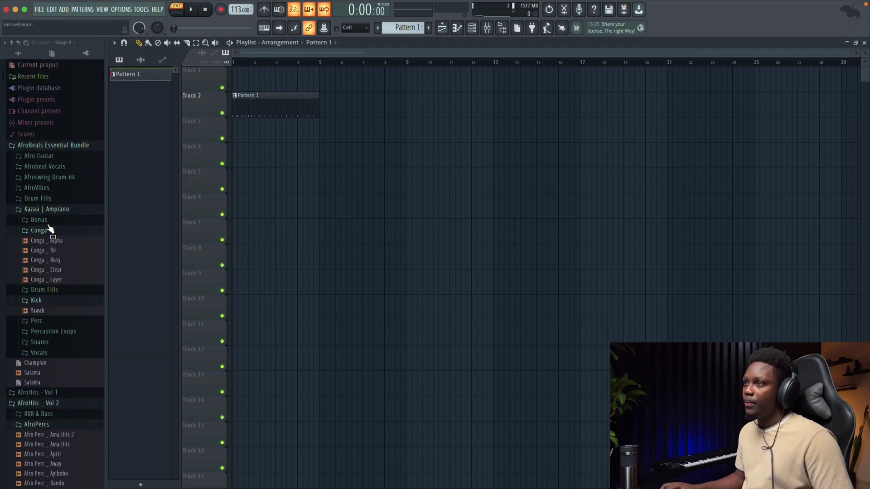
{"action": "left_click", "coordinate": [64, 335]}
{"action": "left_click_drag", "start_coordinate": [62, 341], "coordinate": [260, 128]}
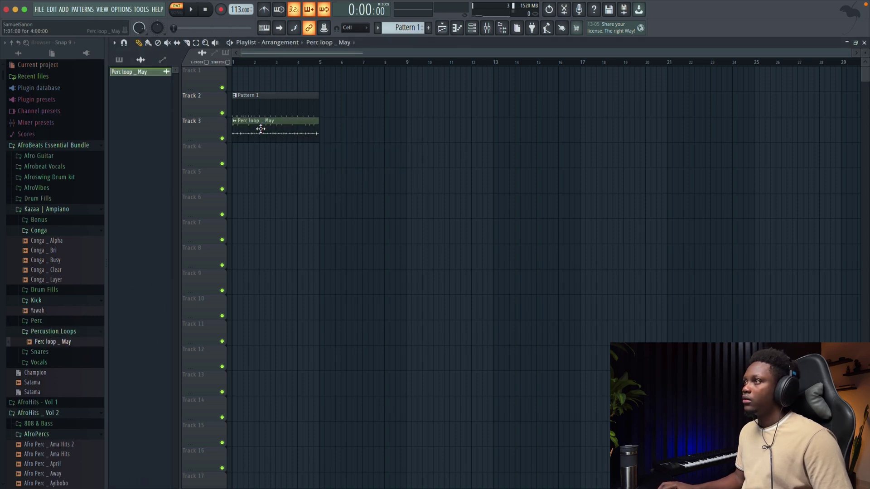
{"action": "double_click", "coordinate": [258, 128]}
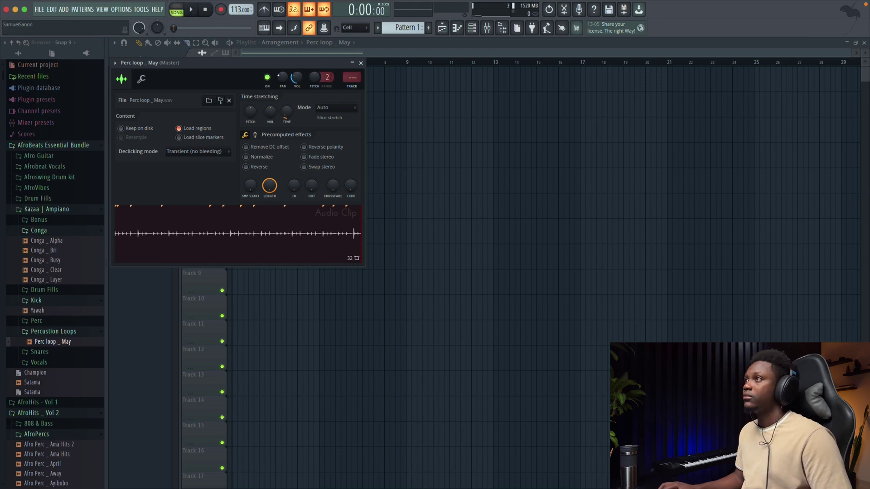
{"action": "key", "text": "space"}
{"action": "left_click", "coordinate": [360, 62]}
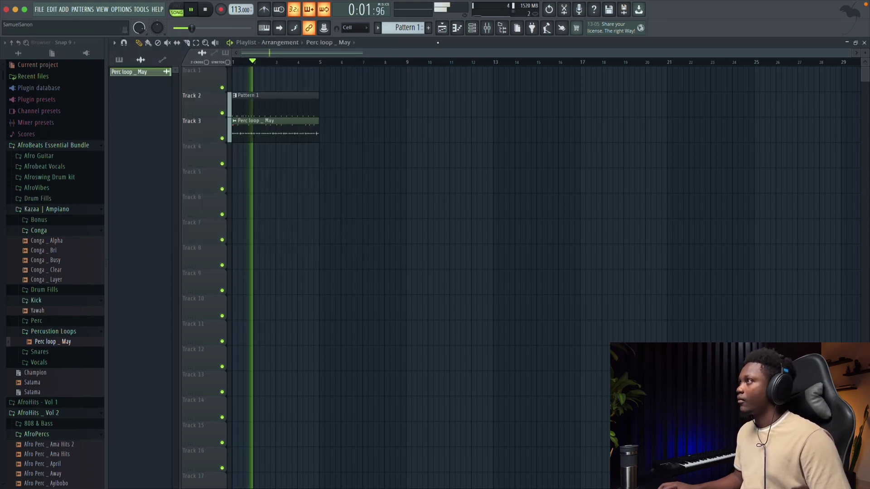
Step: Show all channels in the channel rack and add an Afro Perc _ Iperc hit on step 17 and Conga _ Busy on step 20
{"action": "left_click", "coordinate": [472, 28]}
{"action": "left_click", "coordinate": [236, 163]}
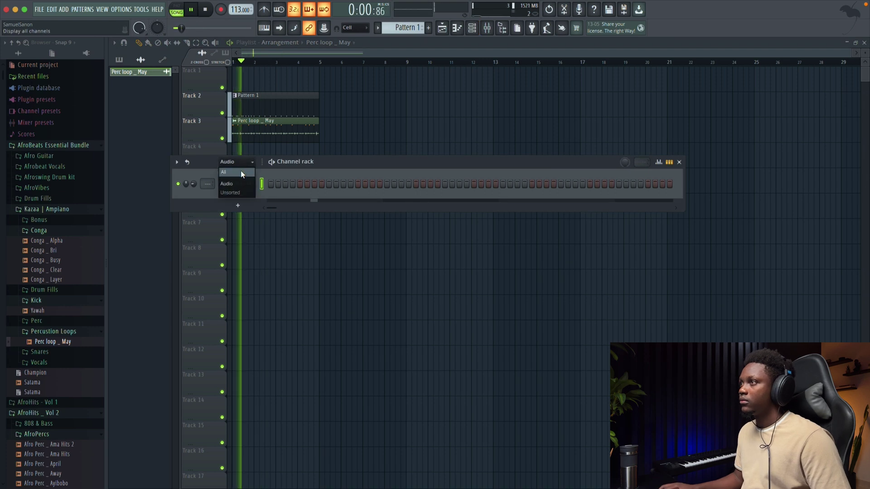
{"action": "left_click", "coordinate": [241, 172]}
{"action": "key", "text": "space"}
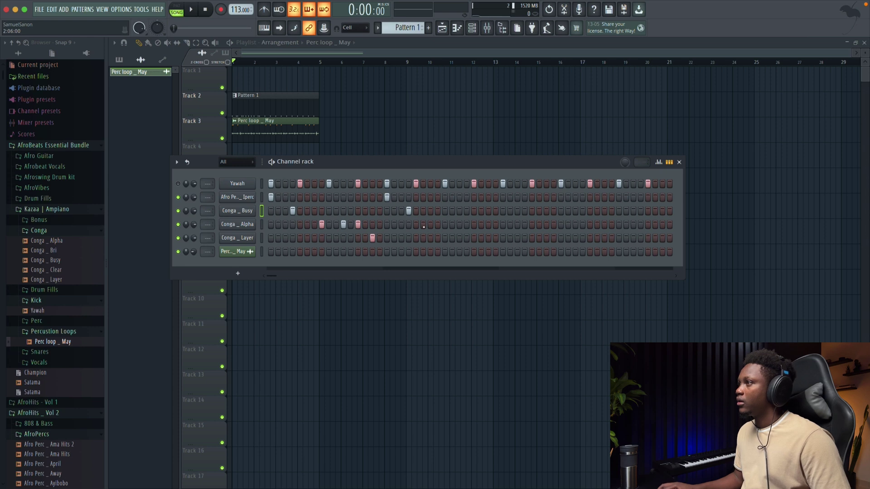
Step: Add Conga _ Alpha hits on steps 24, 27 and 29 and a Conga _ Layer hit on step 31
{"action": "key", "text": "space"}
{"action": "left_click", "coordinate": [437, 224]}
{"action": "left_click", "coordinate": [460, 225]}
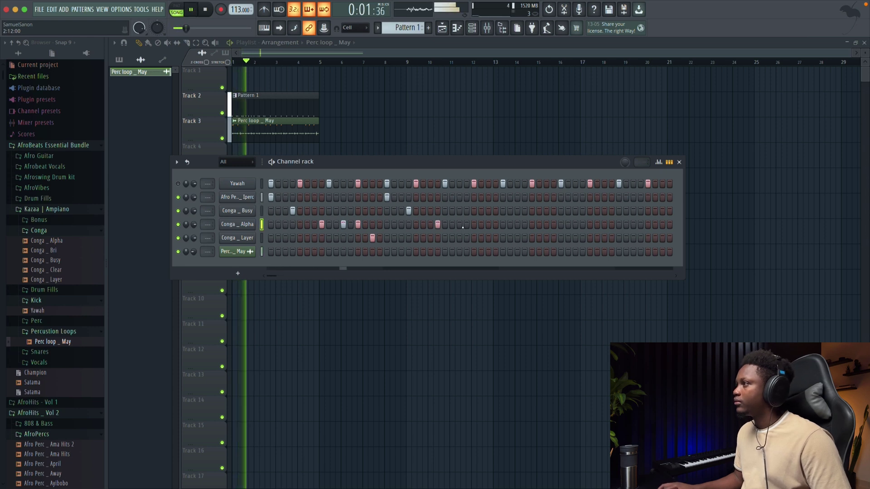
{"action": "left_click", "coordinate": [474, 225]}
{"action": "left_click", "coordinate": [488, 238]}
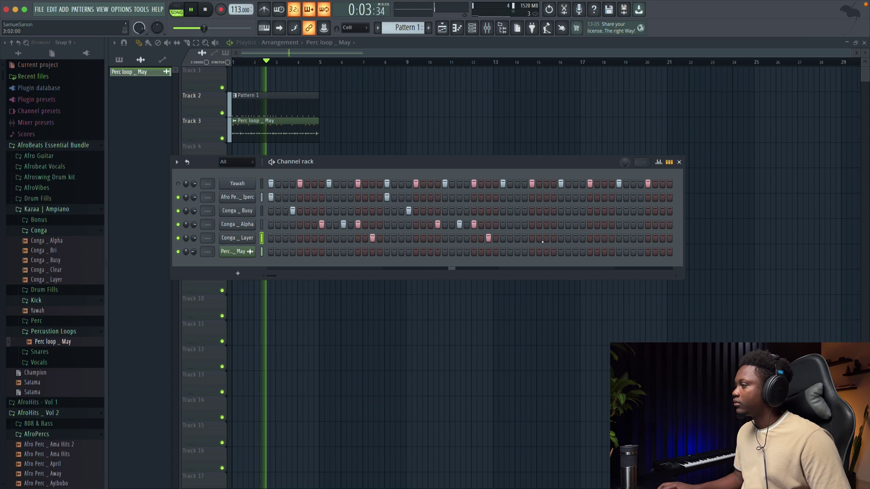
Step: Add Conga _ Layer hits on steps 47 and 63 and Conga _ Alpha hits on steps 40, 43, 45, 56, 59 and 61
{"action": "left_click", "coordinate": [604, 238]}
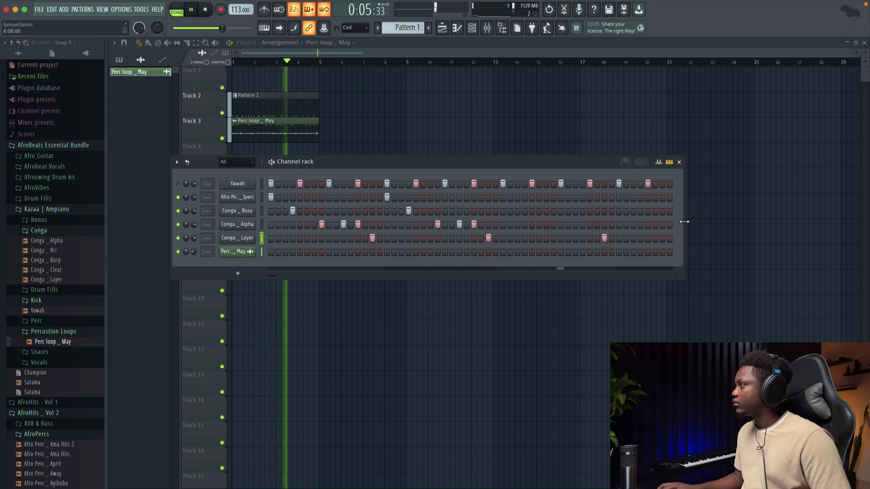
{"action": "left_click_drag", "start_coordinate": [683, 222], "coordinate": [765, 228]}
{"action": "left_click", "coordinate": [720, 238]}
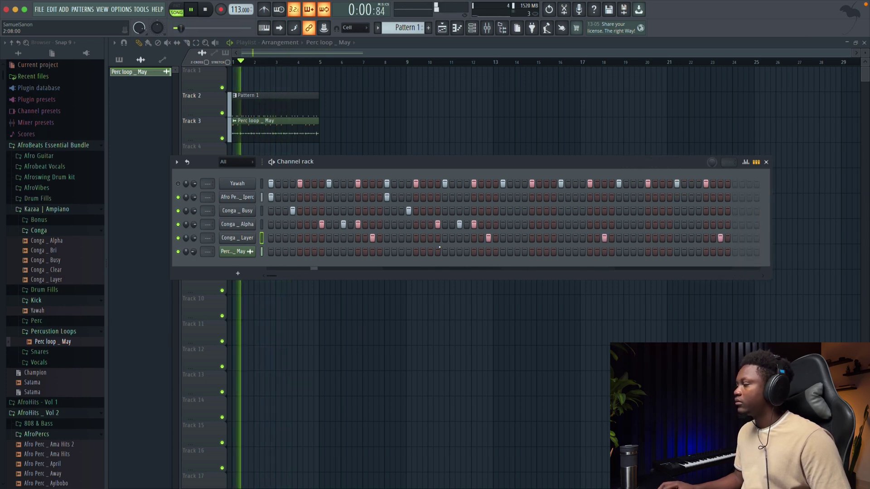
{"action": "key", "text": "space"}
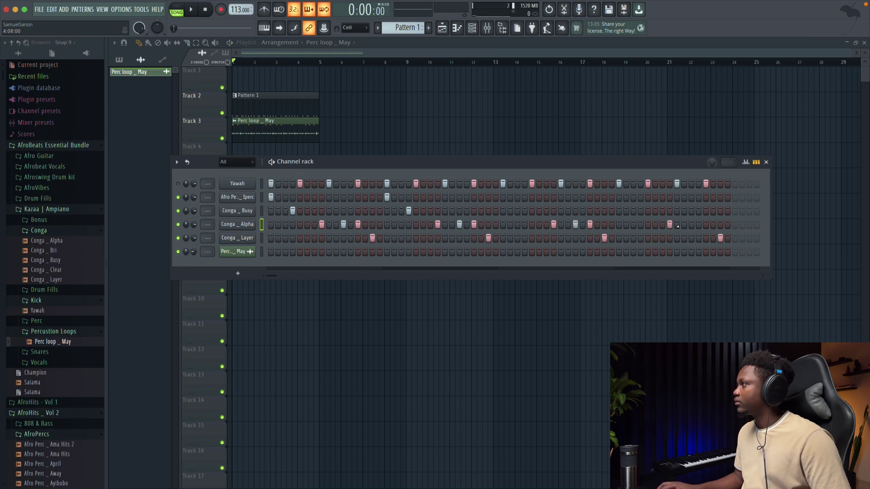
{"action": "key", "text": "space"}
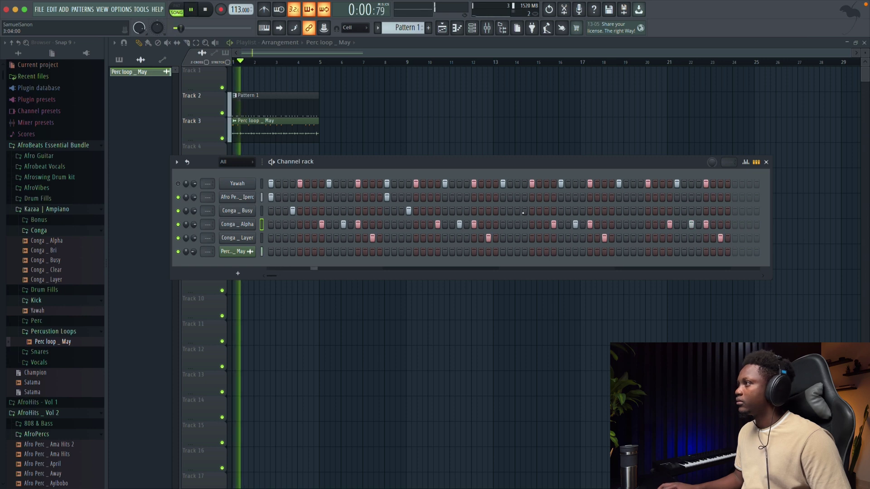
Step: Add Conga _ Busy hits on steps 36 and 52 and Afro Perc _ Iperc hits on steps 33 and 49
{"action": "left_click", "coordinate": [524, 211]}
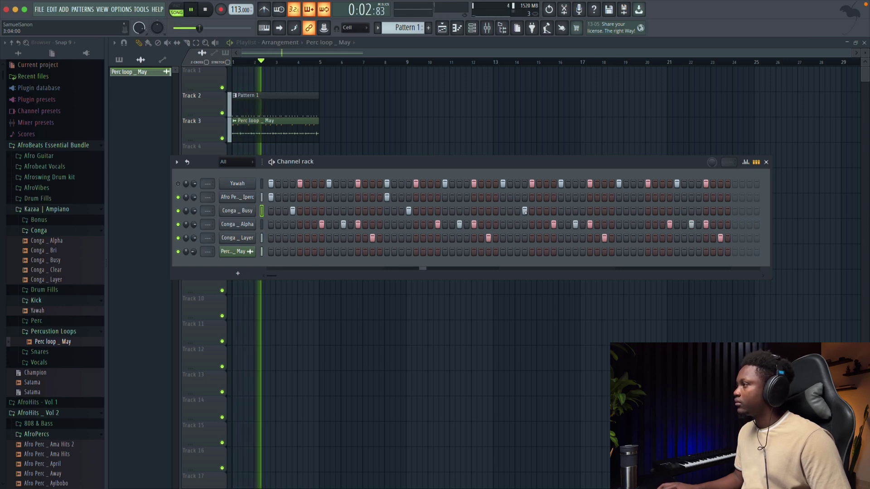
{"action": "left_click", "coordinate": [640, 211]}
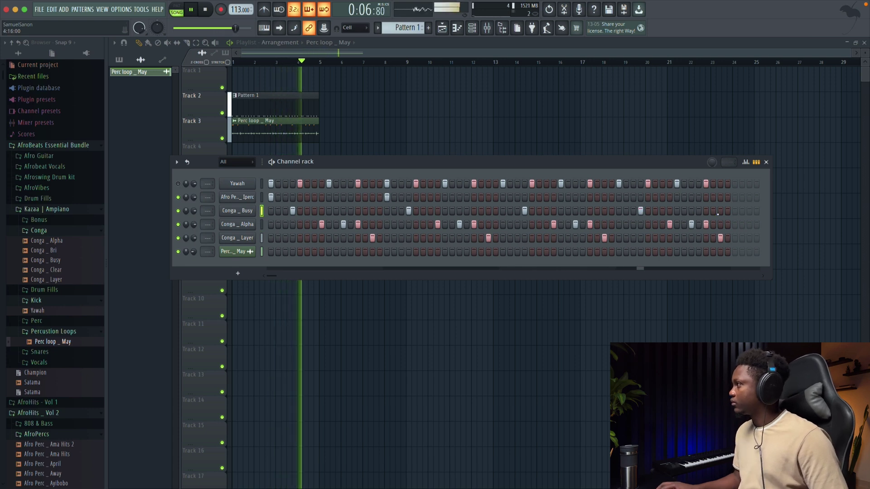
{"action": "key", "text": "space"}
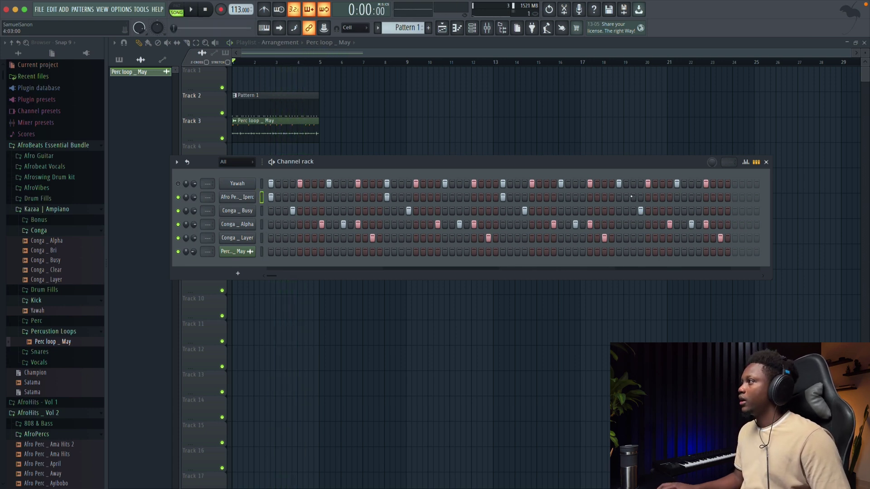
{"action": "key", "text": "space"}
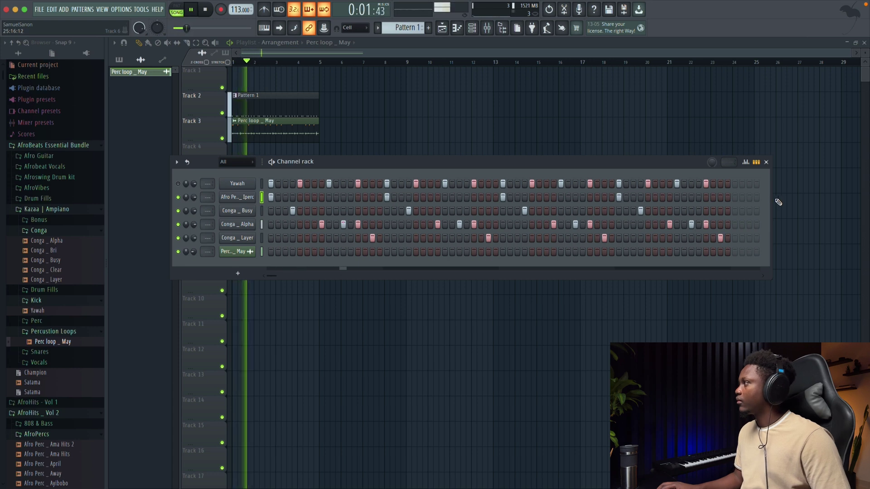
{"action": "left_click_drag", "start_coordinate": [771, 198], "coordinate": [742, 199]}
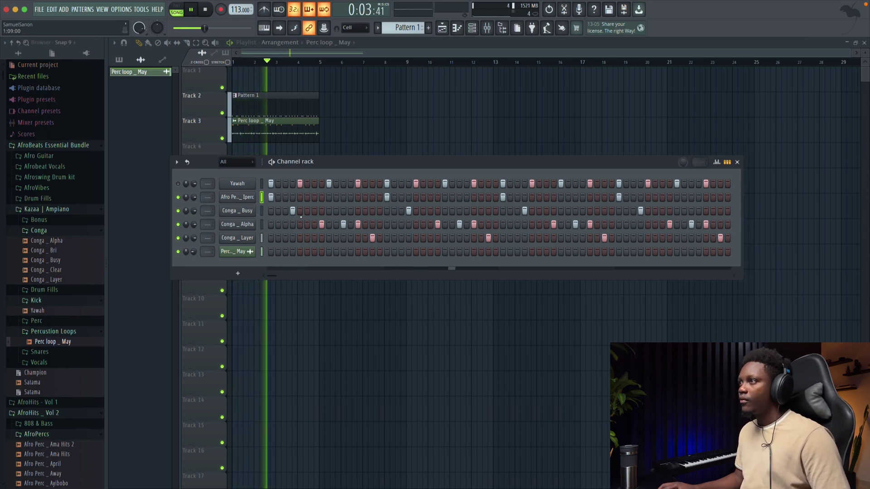
Step: Unmute the Yawah kick channel and set its volume to 40% while the song plays
{"action": "key", "text": "space"}
{"action": "key", "text": "space"}
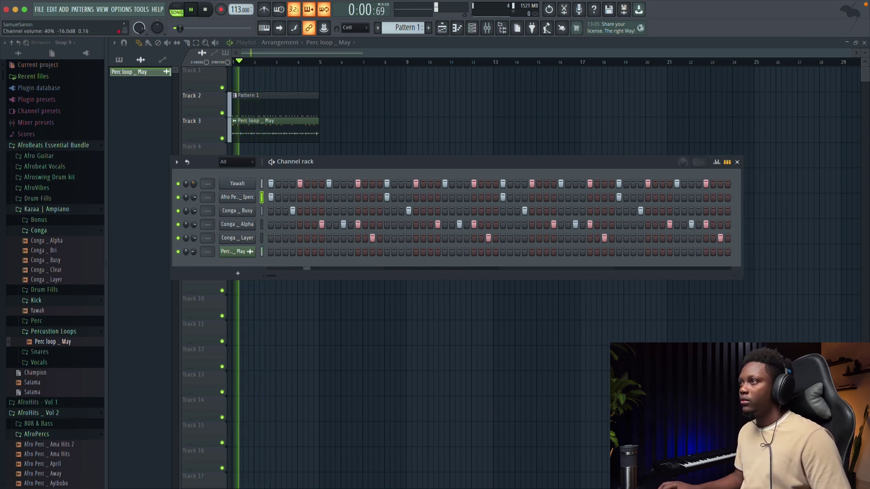
{"action": "left_click_drag", "start_coordinate": [192, 183], "coordinate": [193, 180]}
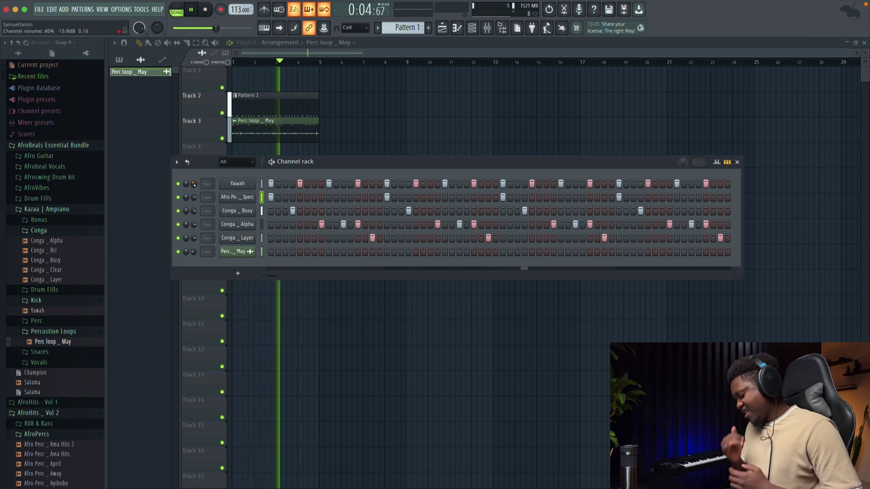
Step: Stop playback, add a Captain Beat Epic channel to the channel rack and decline the plugin update
{"action": "key", "text": "space"}
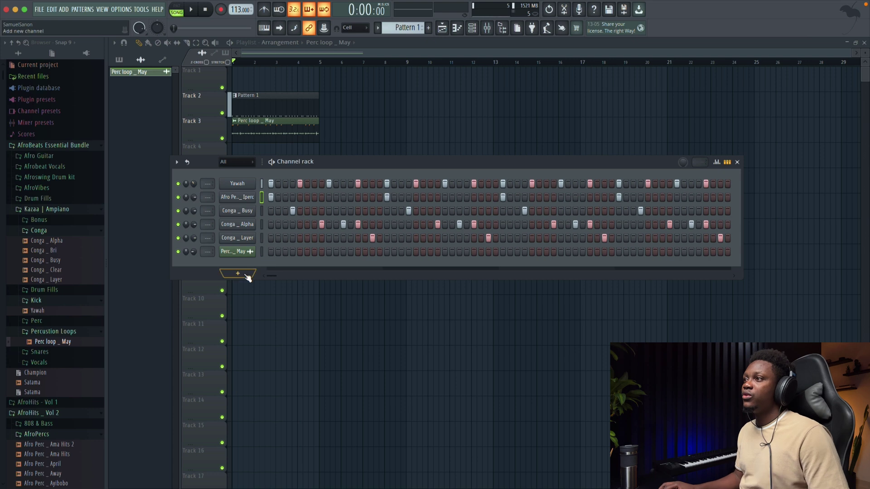
{"action": "left_click", "coordinate": [247, 275]}
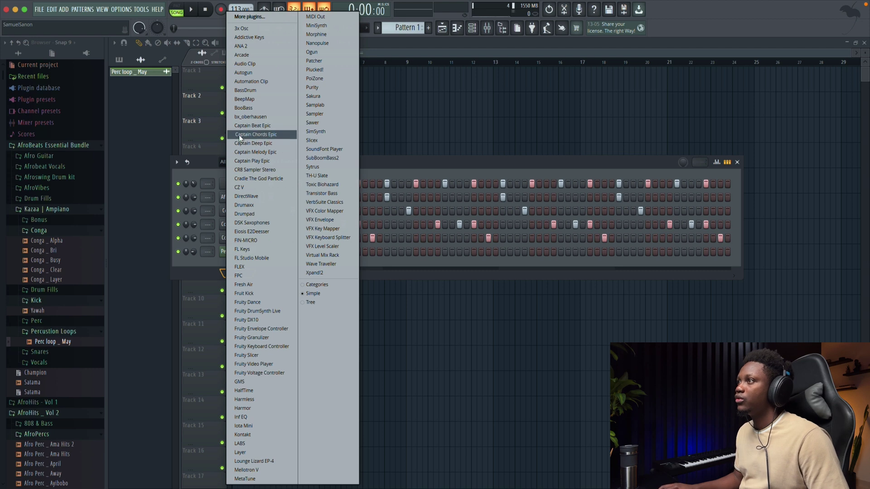
{"action": "left_click", "coordinate": [265, 126]}
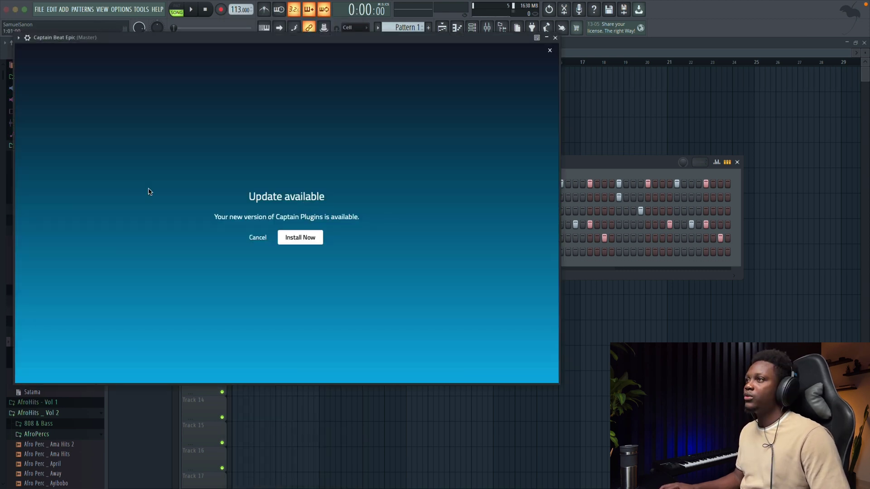
{"action": "left_click", "coordinate": [247, 236]}
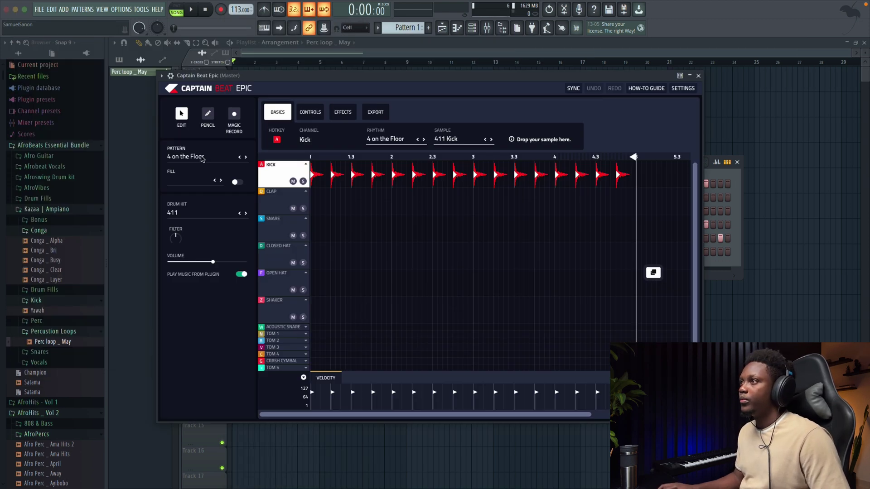
Step: Try the Trap pattern Realize 68 and the House pattern Amigos 125 in Captain Beat Epic, and play Amigos 125 back briefly
{"action": "left_click", "coordinate": [193, 158]}
{"action": "left_click", "coordinate": [194, 164]}
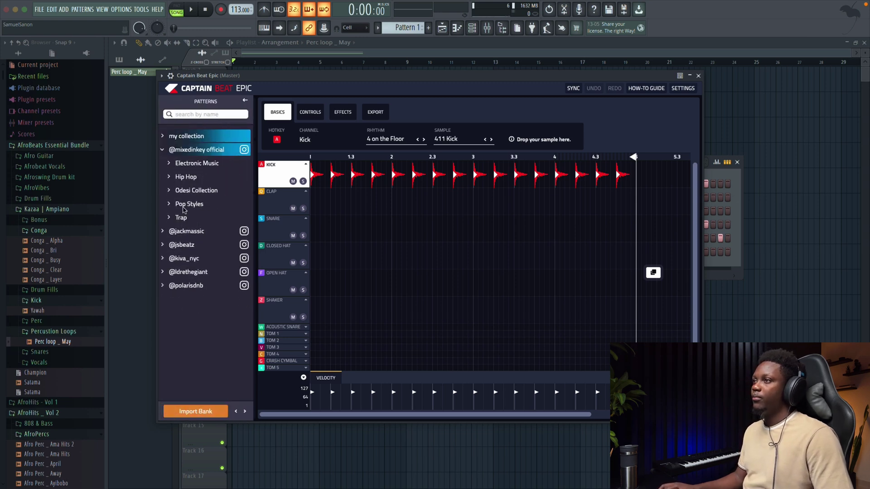
{"action": "left_click", "coordinate": [171, 218]}
{"action": "left_click", "coordinate": [186, 231]}
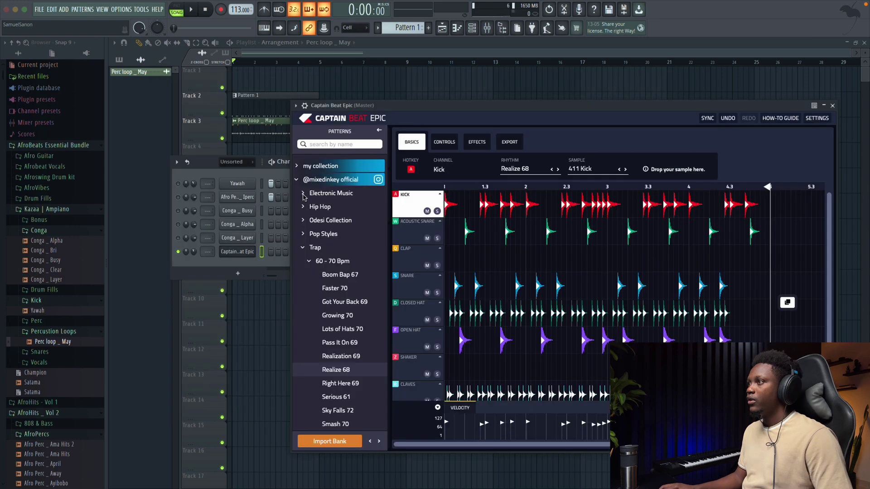
{"action": "left_click", "coordinate": [311, 221]}
{"action": "left_click", "coordinate": [337, 247]}
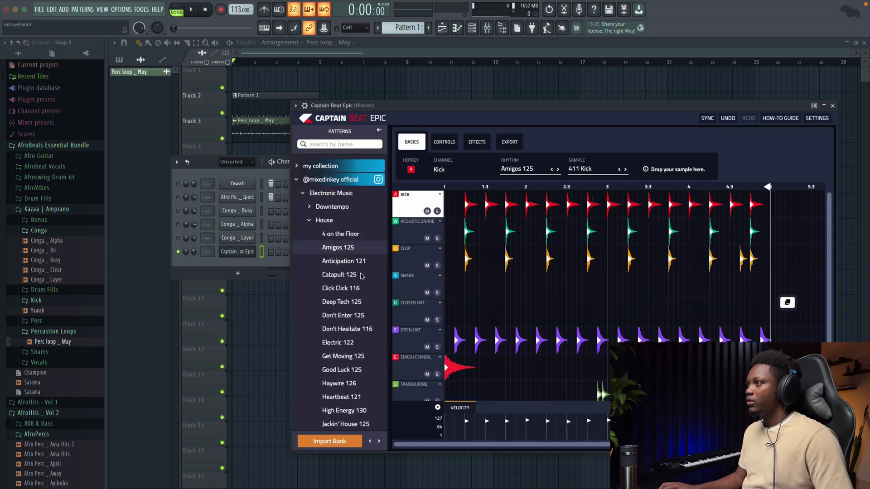
{"action": "key", "text": "space"}
{"action": "scroll", "coordinate": [348, 348], "scroll_direction": "down", "scroll_amount": 1}
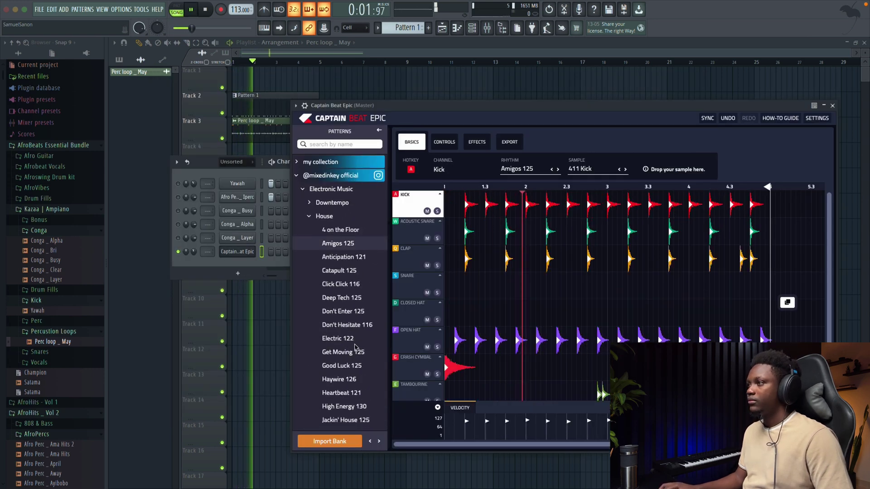
{"action": "key", "text": "space"}
Step: Load the House pattern Electric 122 and delete its kick, open hat and crash cymbal hits
{"action": "left_click", "coordinate": [350, 343]}
{"action": "scroll", "coordinate": [350, 344], "scroll_direction": "down", "scroll_amount": 1}
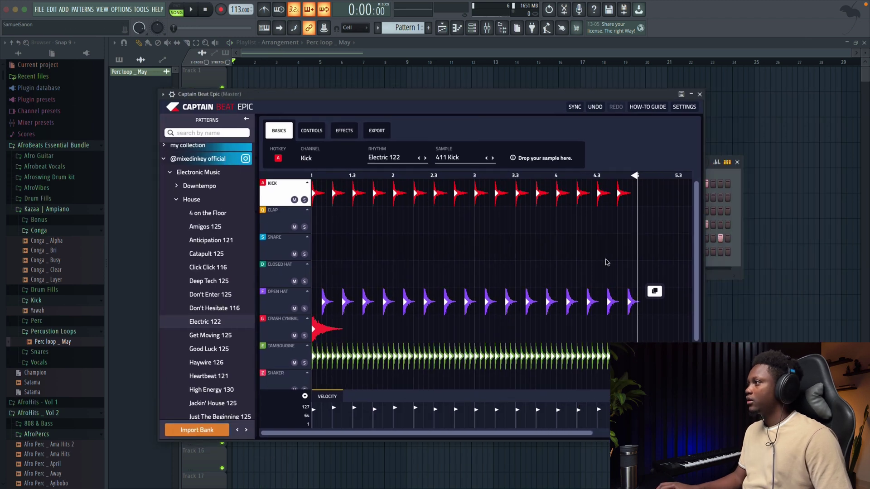
{"action": "left_click", "coordinate": [285, 160]}
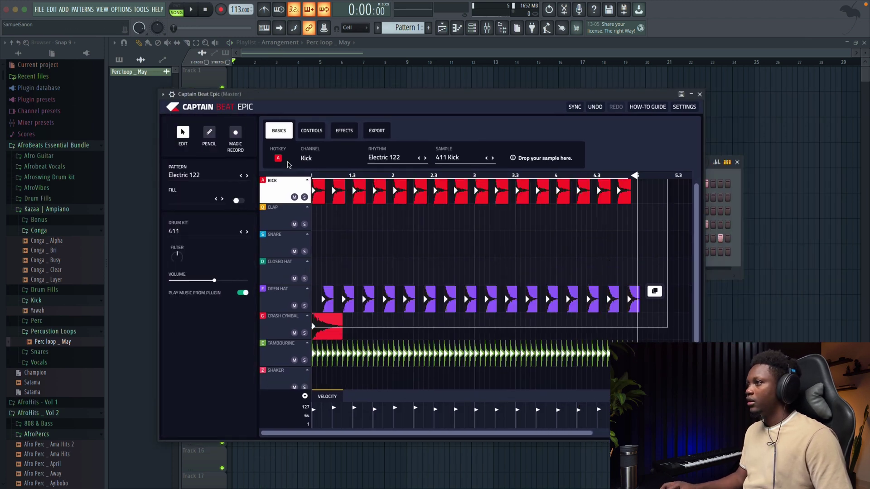
{"action": "key", "text": "Delete"}
{"action": "scroll", "coordinate": [425, 223], "scroll_direction": "down", "scroll_amount": 1}
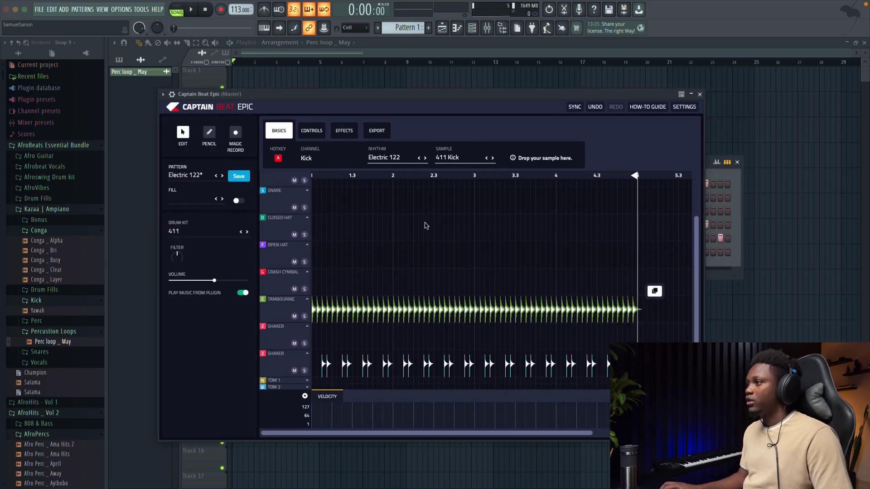
Step: Play the remaining tambourine and shaker pattern and lower Captain Beat Epic's volume to about a quarter
{"action": "key", "text": "space"}
{"action": "key", "text": "space"}
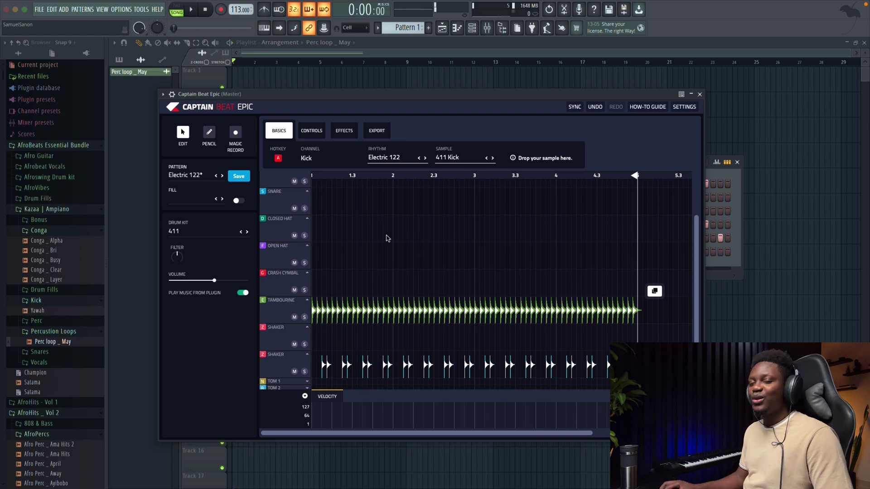
{"action": "left_click_drag", "start_coordinate": [198, 282], "coordinate": [186, 282]}
{"action": "key", "text": "space"}
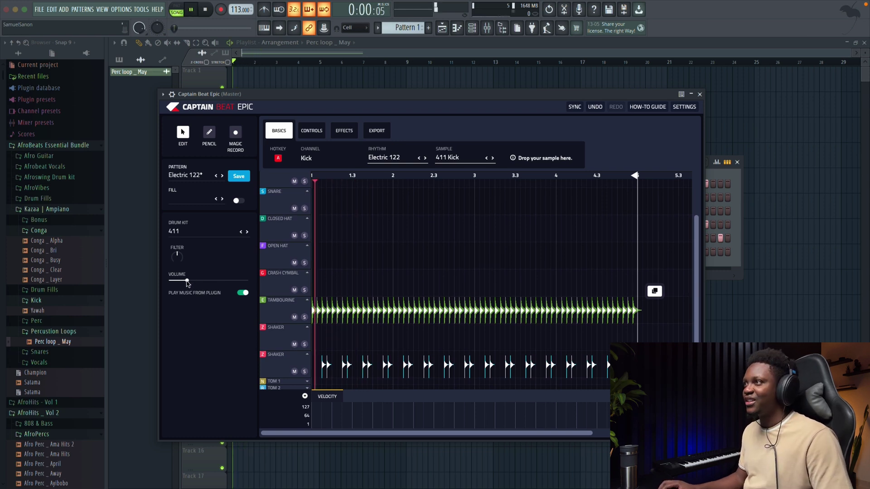
Step: Unmute all the other channels and set Captain Beat Epic's volume to about 0.17 while the song plays
{"action": "left_click_drag", "start_coordinate": [265, 89], "coordinate": [378, 220]}
{"action": "key", "text": "space"}
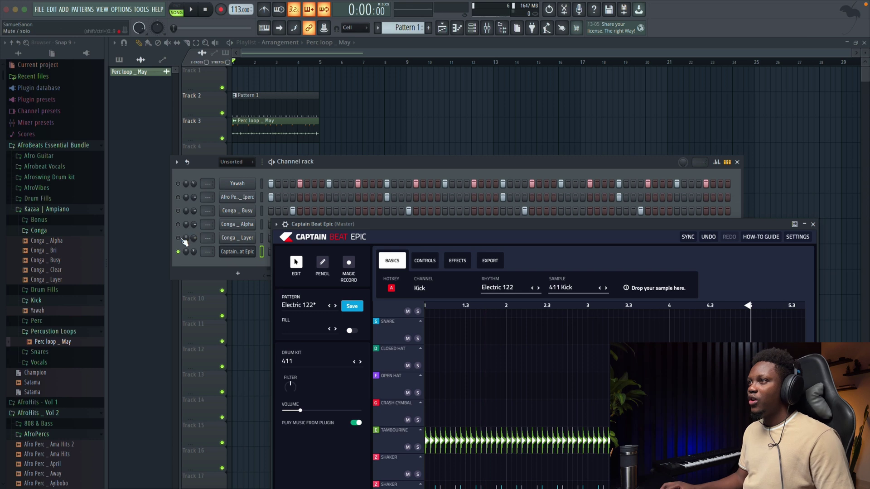
{"action": "right_click", "coordinate": [183, 239]}
{"action": "key", "text": "space"}
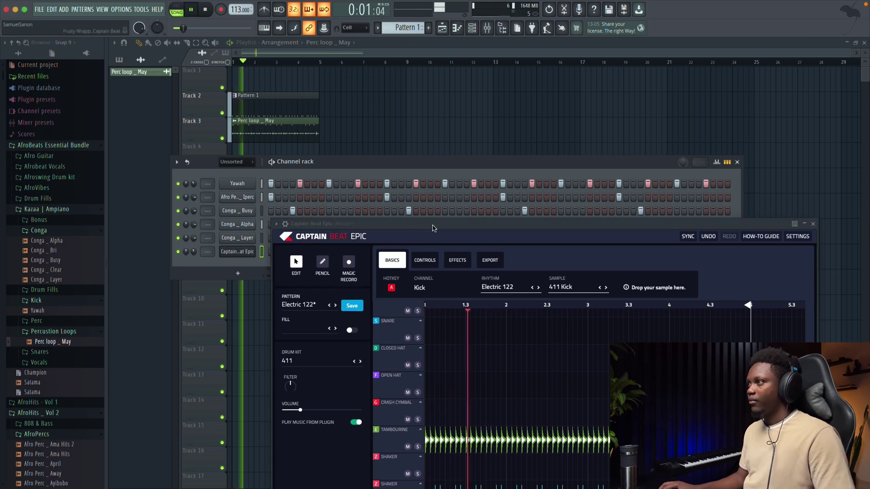
{"action": "left_click_drag", "start_coordinate": [433, 229], "coordinate": [399, 158]}
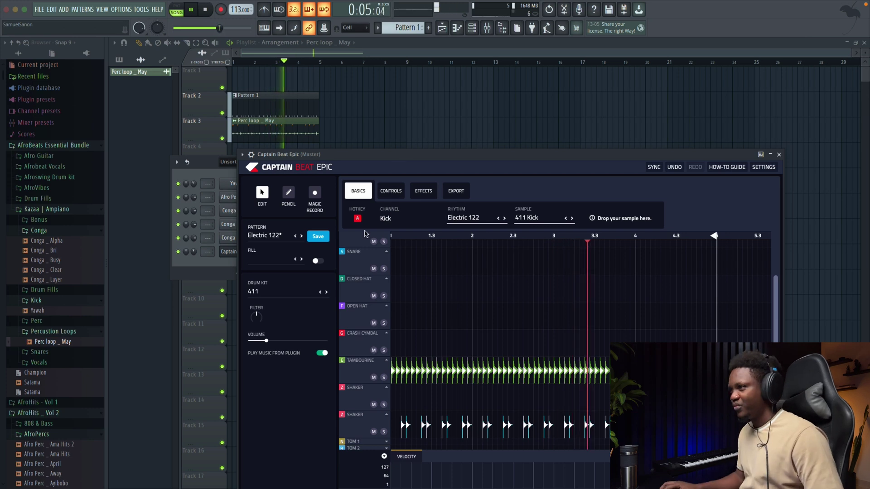
{"action": "left_click_drag", "start_coordinate": [266, 340], "coordinate": [261, 340]}
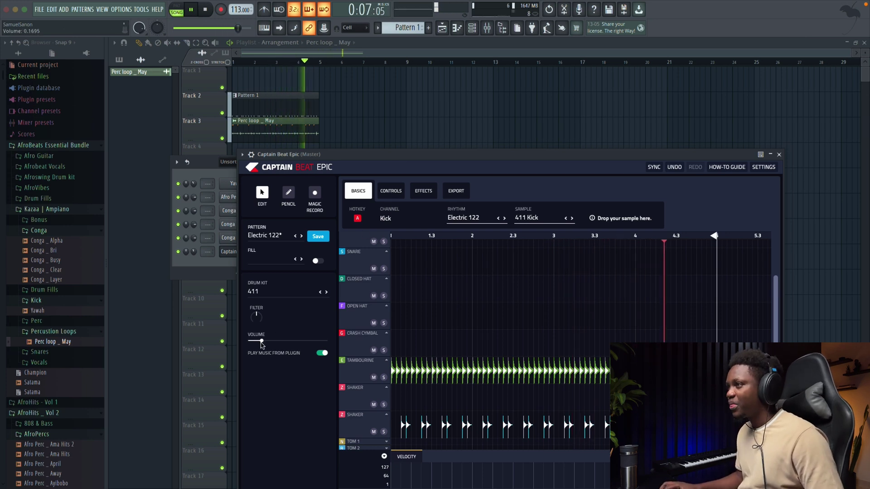
{"action": "left_click", "coordinate": [779, 154]}
{"action": "key", "text": "space"}
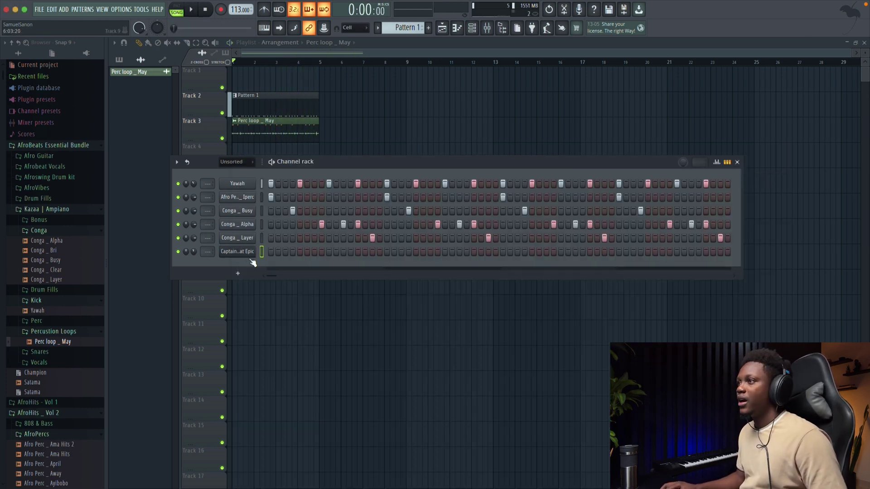
Step: Export Captain Beat Epic's master audio to the start of playlist Track 4 and turn off Play Music from Plugin
{"action": "left_click", "coordinate": [235, 253]}
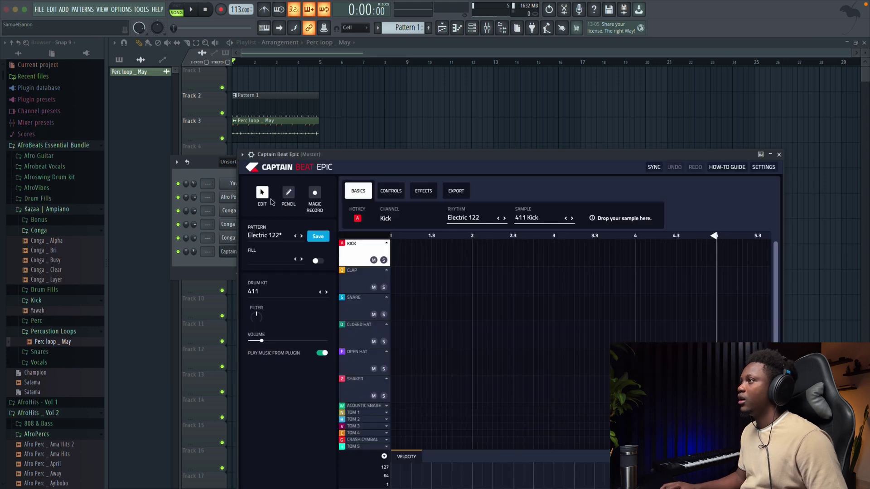
{"action": "left_click", "coordinate": [454, 191]}
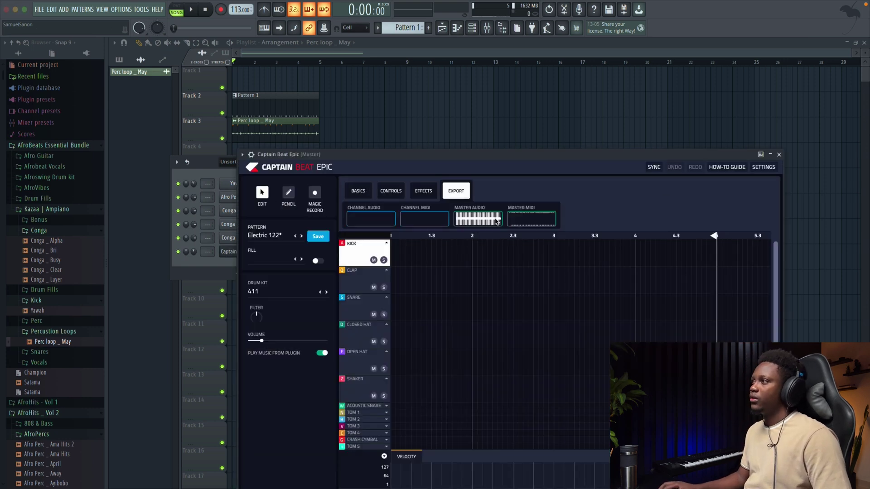
{"action": "left_click_drag", "start_coordinate": [469, 219], "coordinate": [404, 147]}
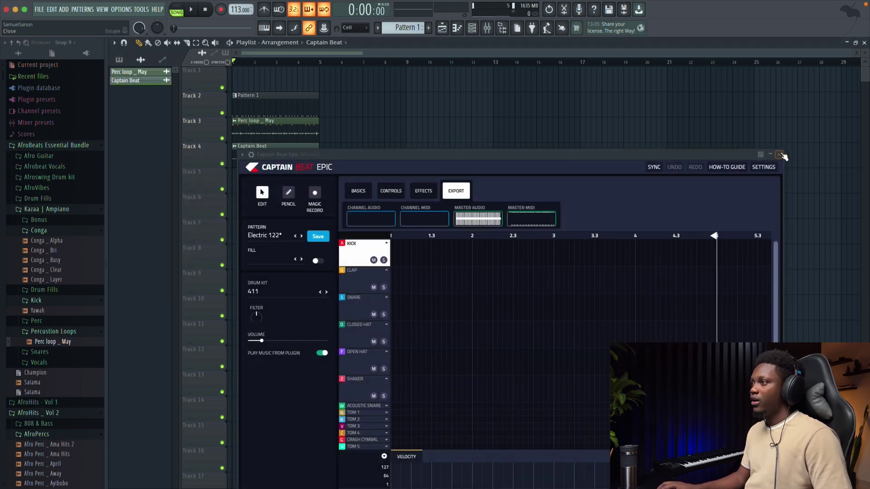
{"action": "left_click", "coordinate": [319, 354]}
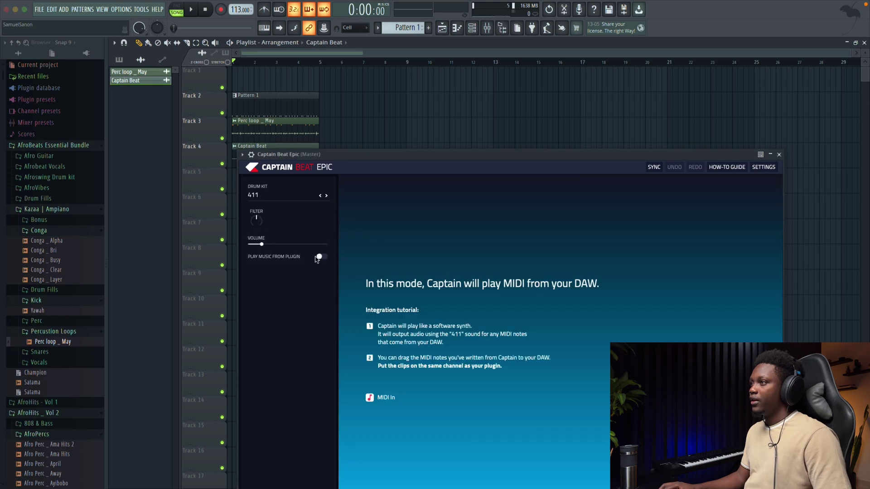
{"action": "left_click", "coordinate": [779, 155]}
{"action": "key", "text": "space"}
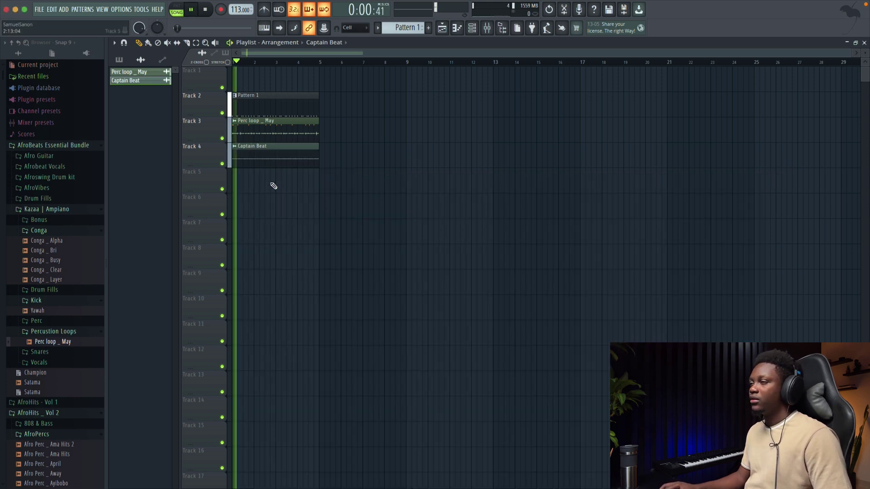
Step: Route the Captain Beat audio clip to mixer insert 1 and load PanCake2 in its first effect slot
{"action": "double_click", "coordinate": [247, 146]}
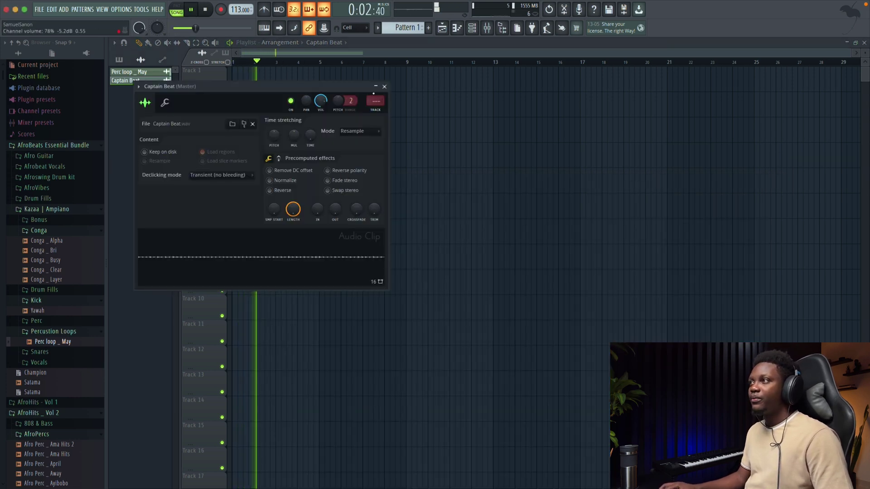
{"action": "key", "text": "space"}
{"action": "key", "text": "F9"}
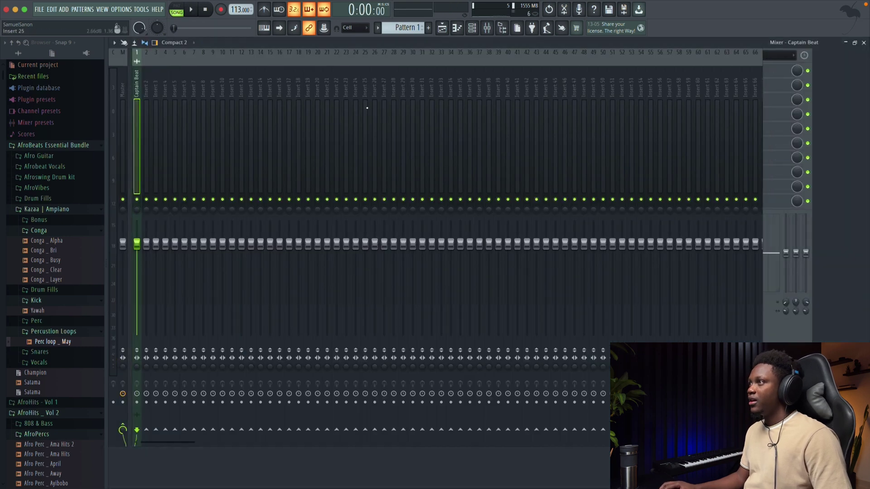
{"action": "left_click", "coordinate": [776, 85]}
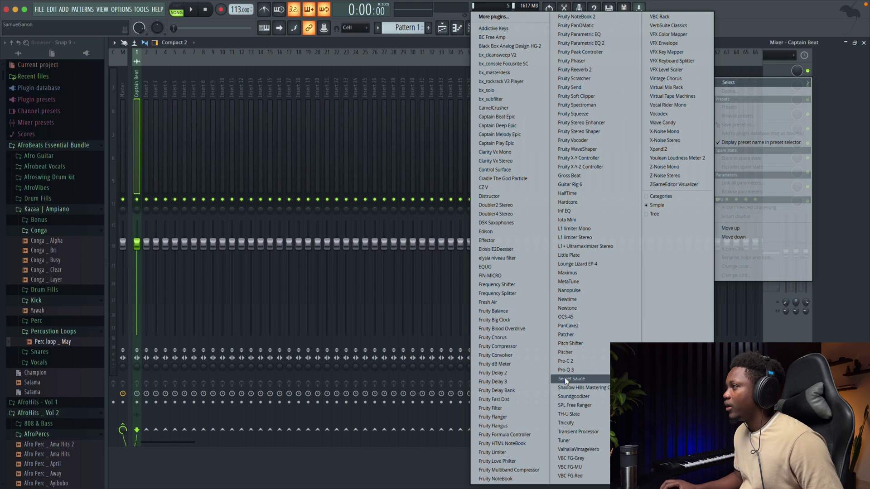
{"action": "left_click", "coordinate": [583, 325]}
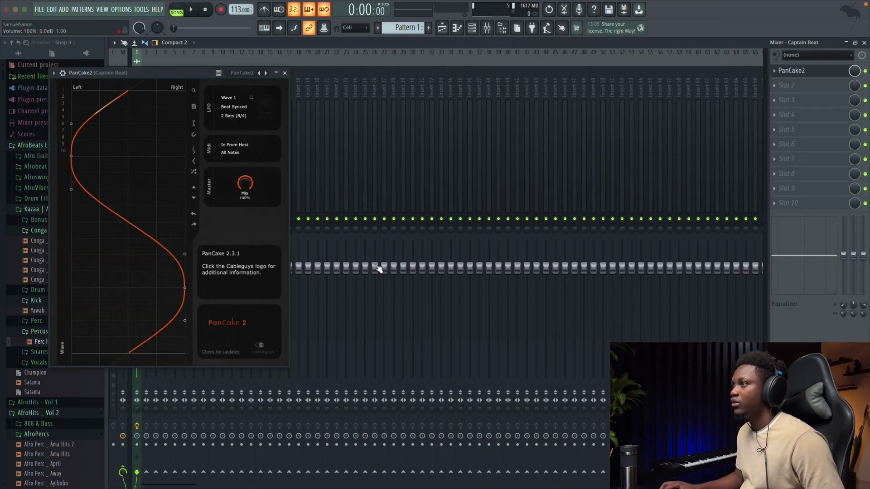
Step: Set PanCake2's master mix to 33% and close the plugin while the song plays
{"action": "left_click_drag", "start_coordinate": [245, 183], "coordinate": [245, 199]}
{"action": "key", "text": "space"}
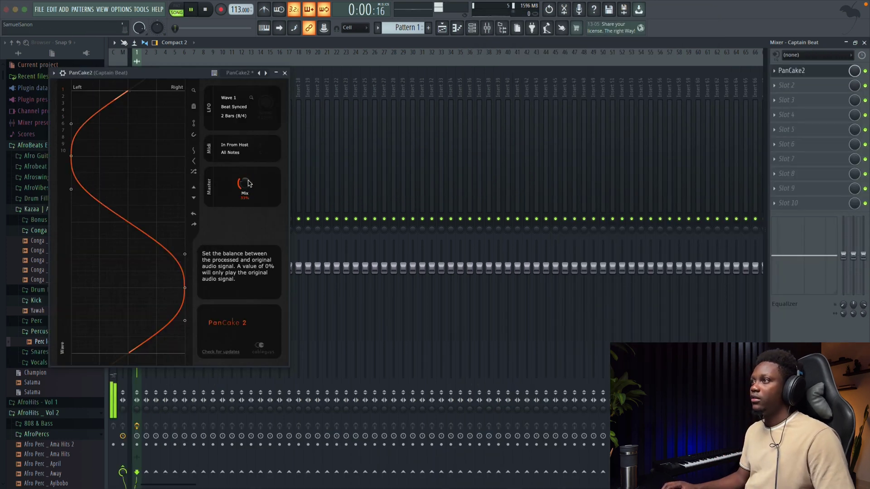
{"action": "left_click", "coordinate": [285, 72]}
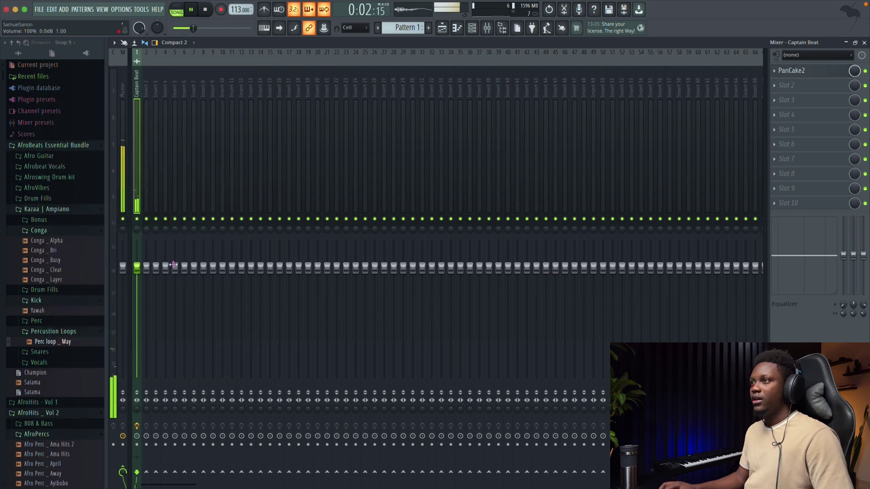
Step: Lower the Captain Beat insert's fader during playback, then close the mixer and clip settings and stop the song
{"action": "left_click_drag", "start_coordinate": [136, 268], "coordinate": [136, 282]}
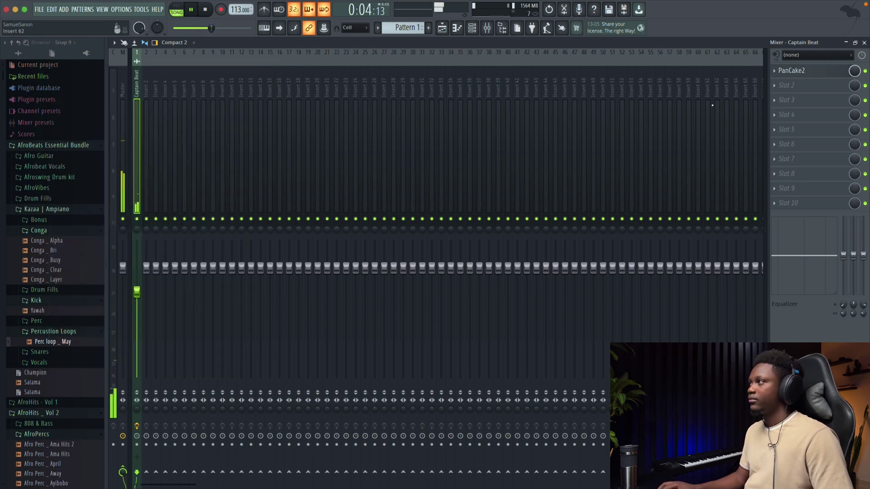
{"action": "left_click", "coordinate": [864, 42]}
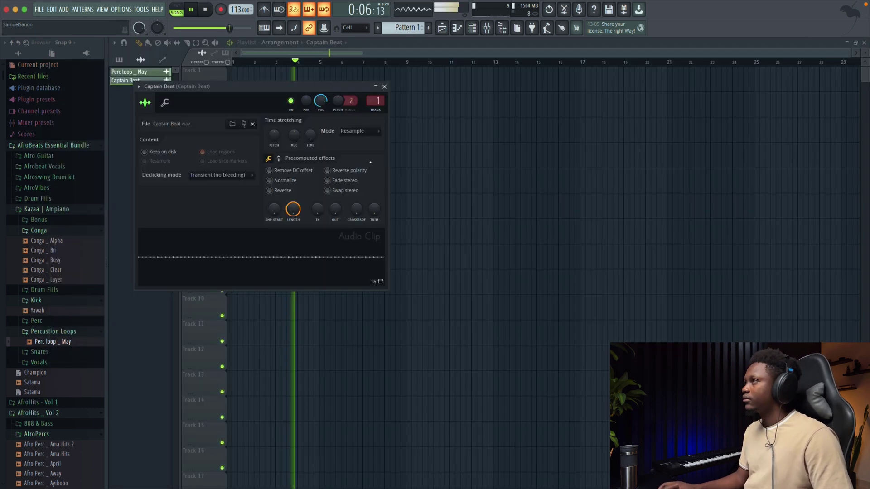
{"action": "left_click", "coordinate": [384, 86]}
{"action": "key", "text": "space"}
Step: List all channels in the channel rack, re-enable Play Music from Plugin in Captain Beat Epic and open its effects settings
{"action": "left_click", "coordinate": [476, 30]}
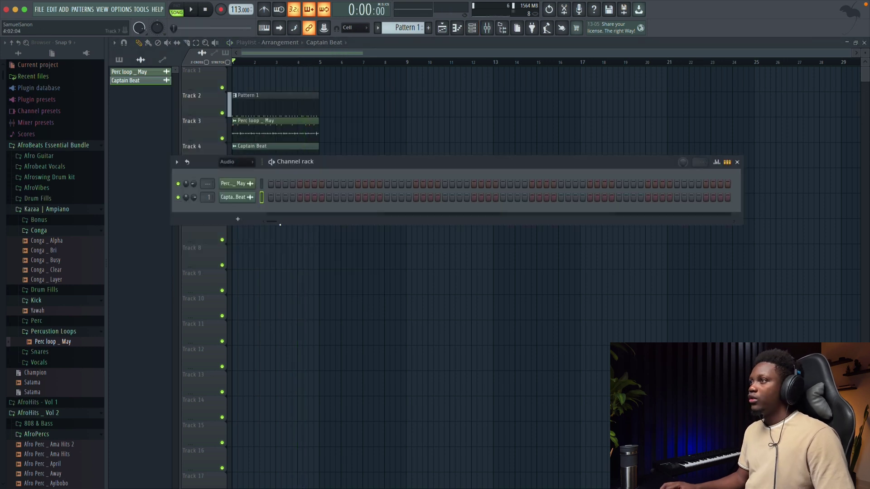
{"action": "left_click", "coordinate": [236, 172]}
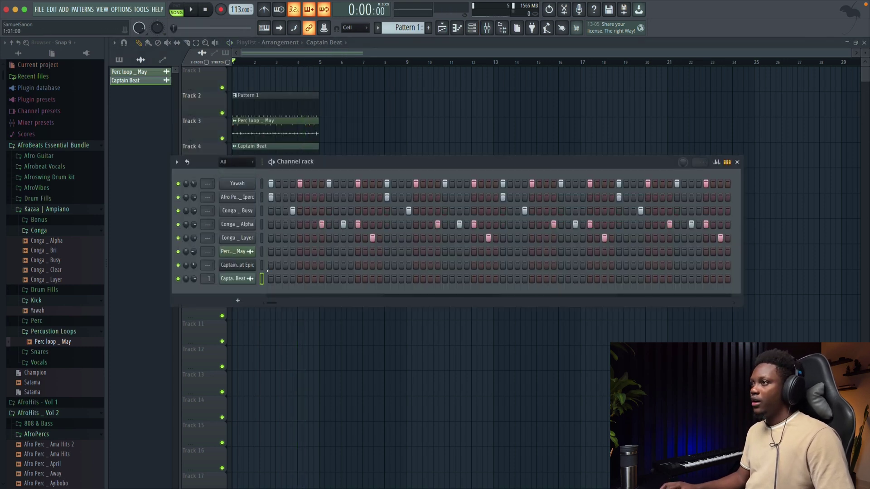
{"action": "left_click", "coordinate": [235, 267]}
{"action": "left_click", "coordinate": [321, 256]}
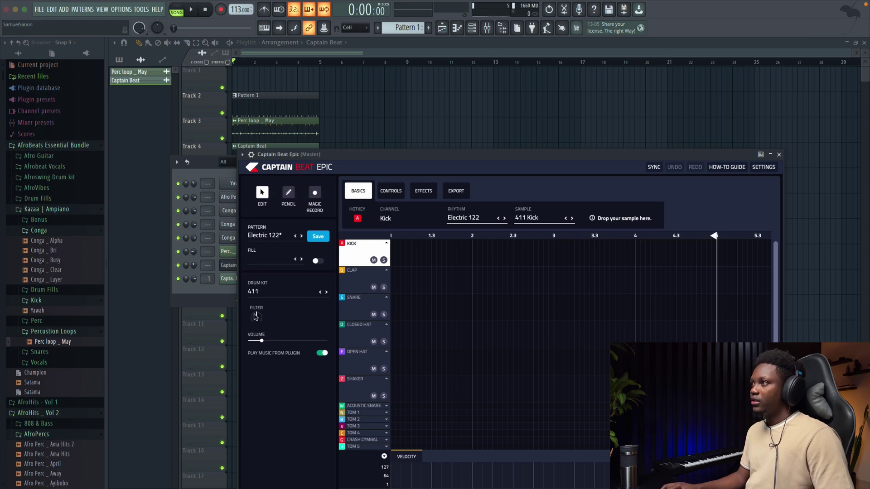
{"action": "left_click", "coordinate": [423, 191]}
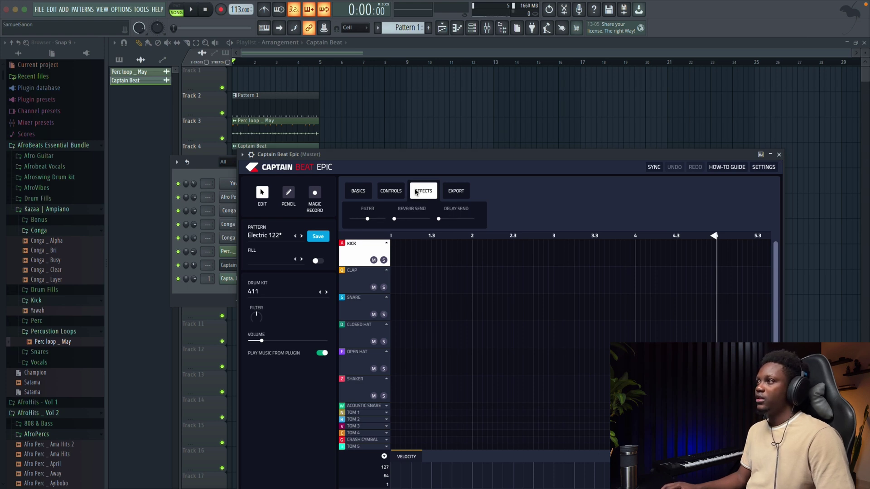
Step: Close Captain Beat Epic after viewing its export options, and add a Captain Chords Epic channel in A Minor
{"action": "left_click", "coordinate": [466, 193]}
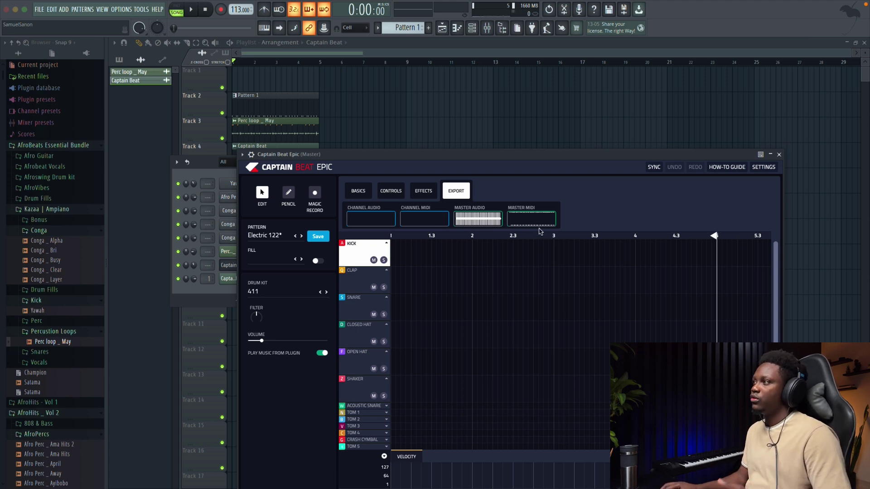
{"action": "left_click", "coordinate": [779, 155]}
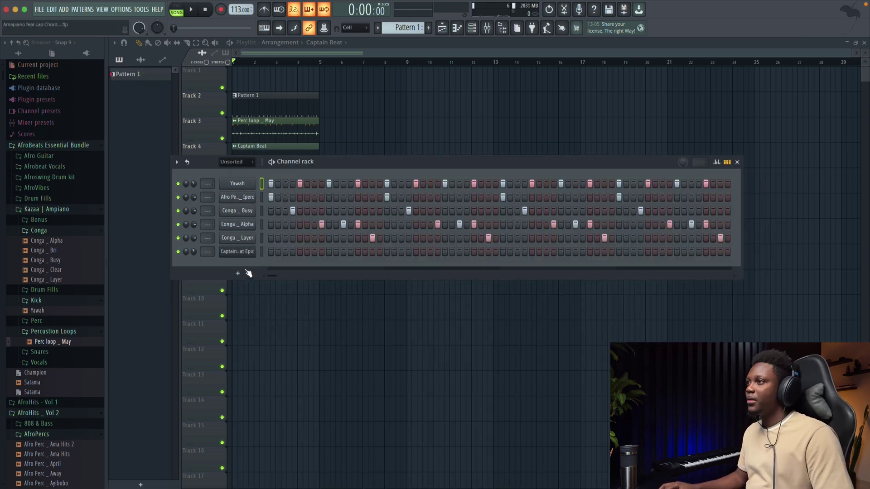
{"action": "left_click", "coordinate": [238, 273]}
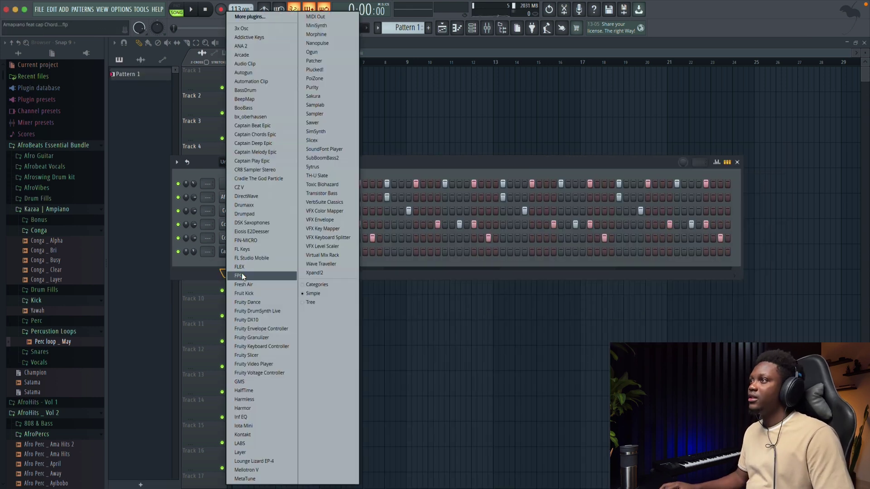
{"action": "left_click", "coordinate": [269, 135]}
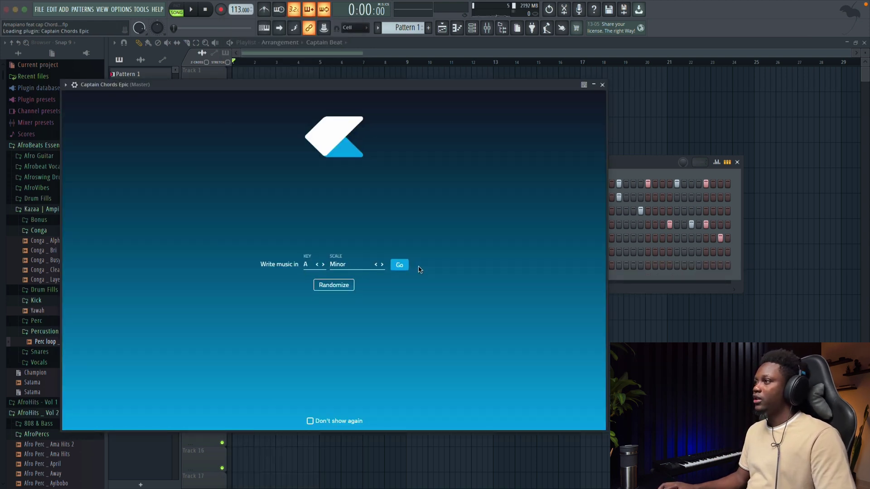
{"action": "left_click", "coordinate": [400, 266]}
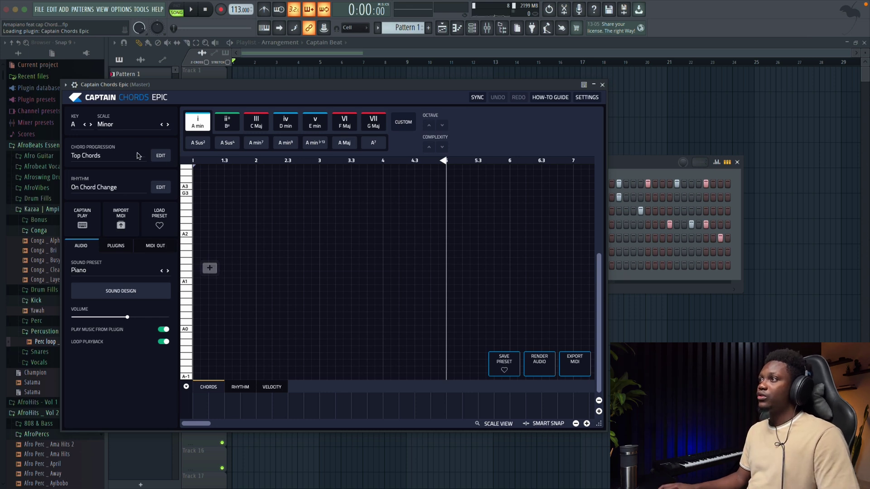
Step: Generate a Top Chords progression from the Top 20 bank and close the chord progression settings
{"action": "left_click", "coordinate": [162, 156]}
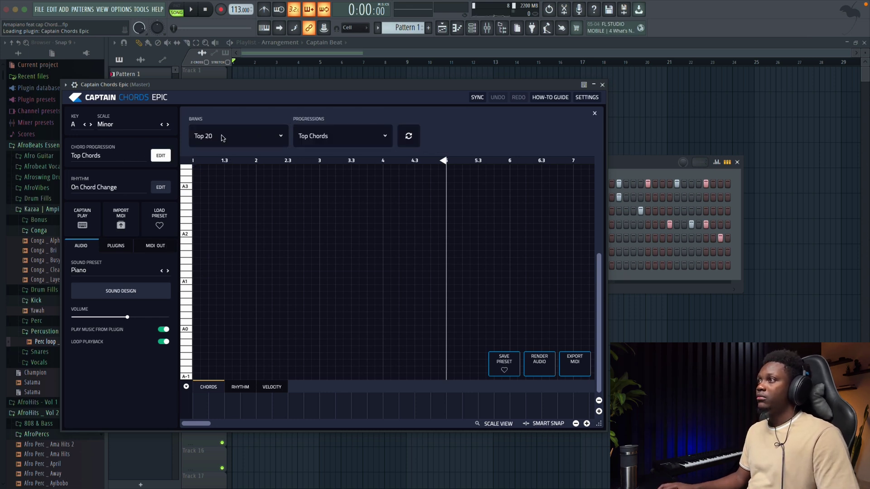
{"action": "left_click", "coordinate": [408, 136]}
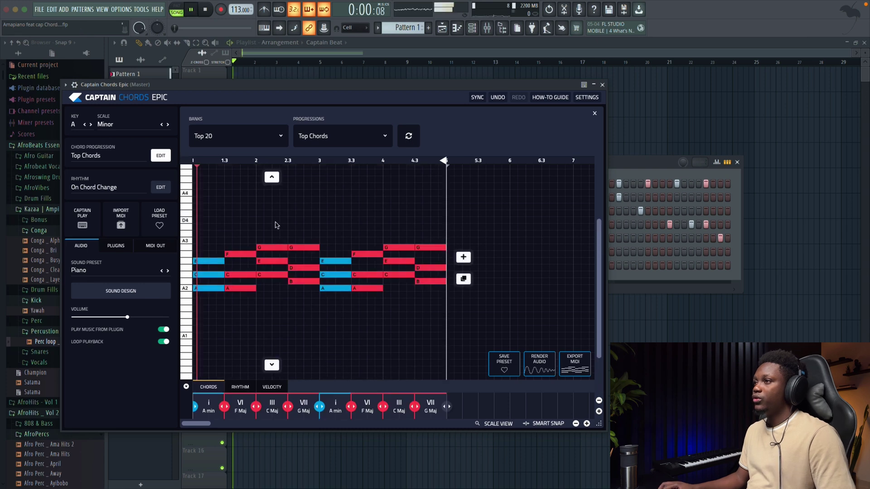
{"action": "left_click", "coordinate": [161, 156]}
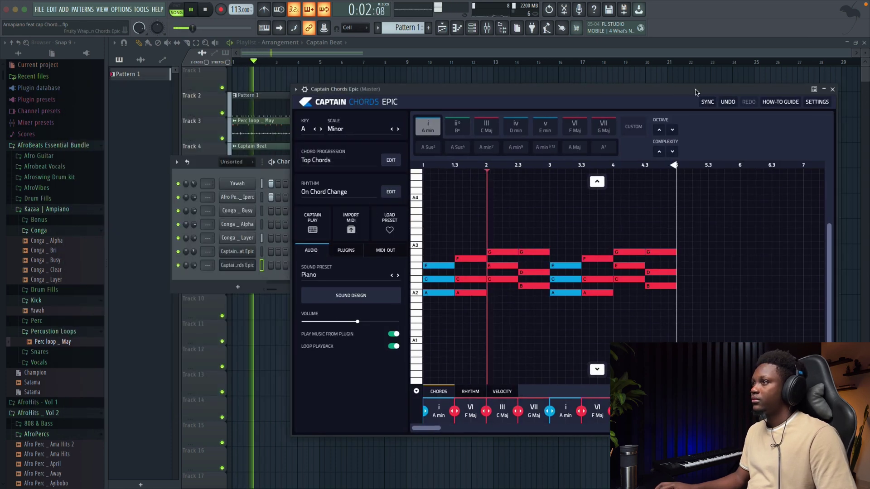
{"action": "key", "text": "F6"}
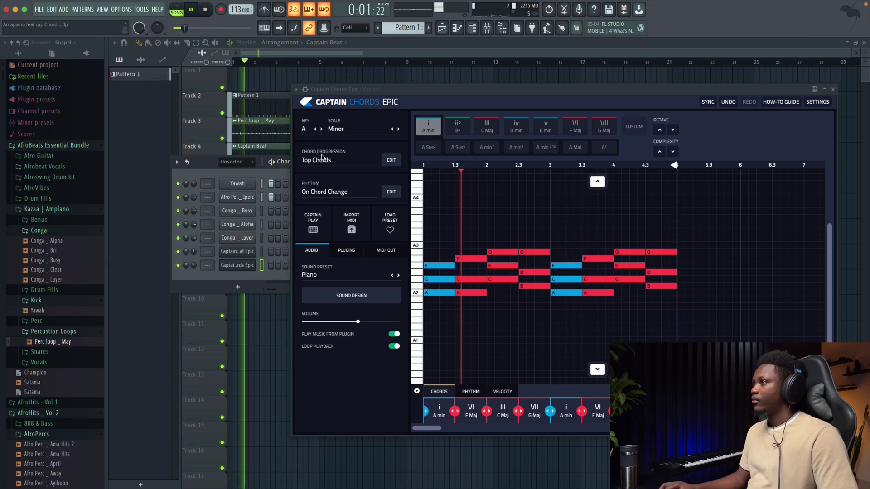
Step: Try further randomly generated Top Chords progressions during playback and stop the song
{"action": "left_click", "coordinate": [390, 161]}
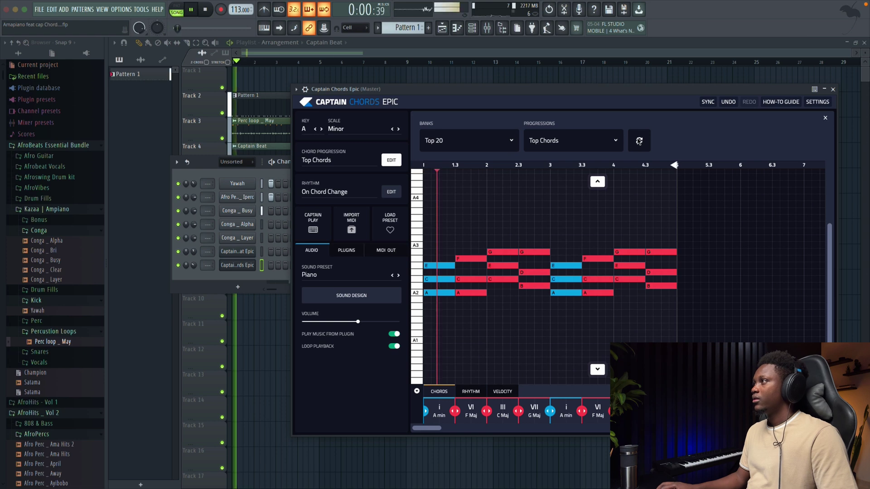
{"action": "left_click", "coordinate": [638, 142]}
{"action": "left_click", "coordinate": [639, 142]}
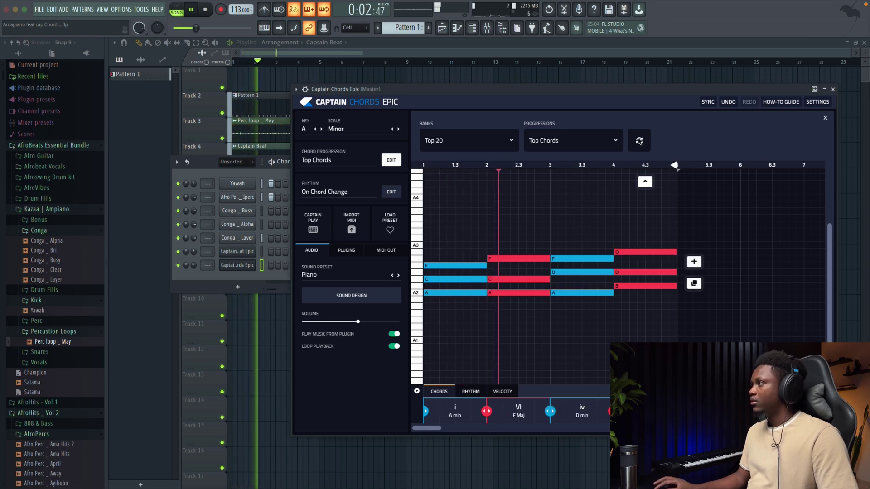
{"action": "left_click", "coordinate": [639, 142]}
{"action": "key", "text": "space"}
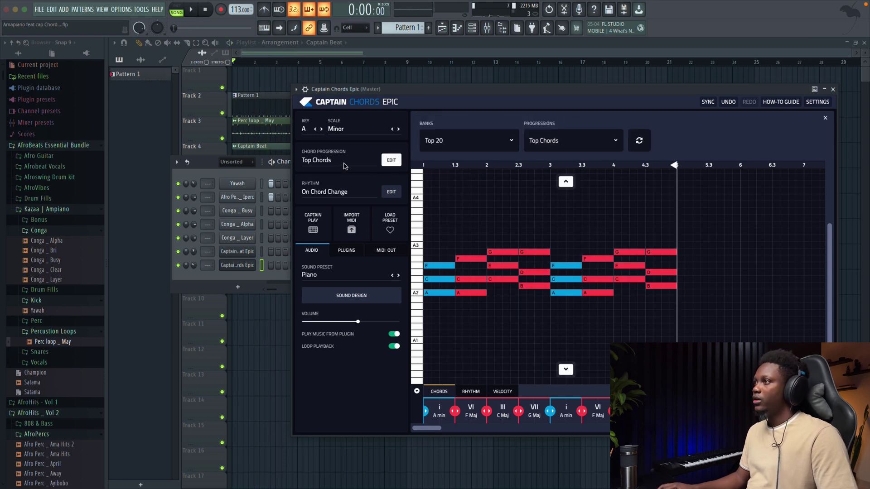
Step: Switch to the R&B bank's R&B: Modern progressions, regenerate the chords and audition them with the beat
{"action": "left_click", "coordinate": [492, 144]}
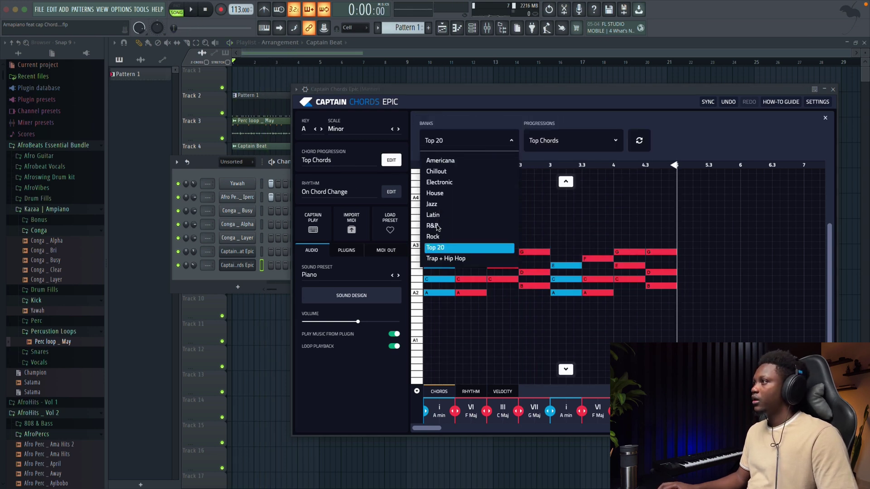
{"action": "left_click", "coordinate": [433, 226]}
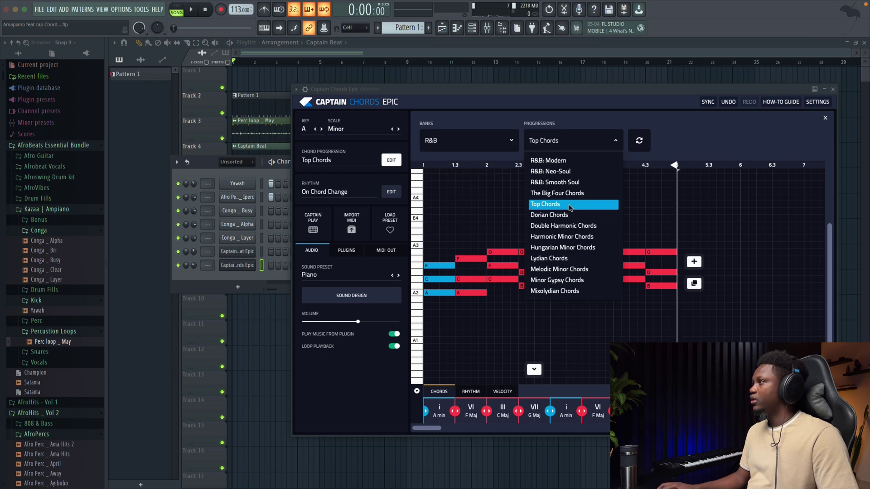
{"action": "left_click", "coordinate": [548, 161]}
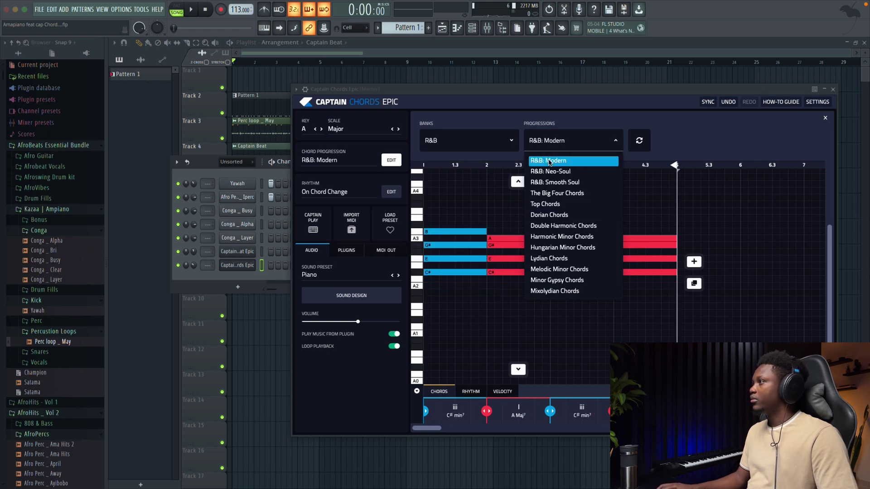
{"action": "key", "text": "space"}
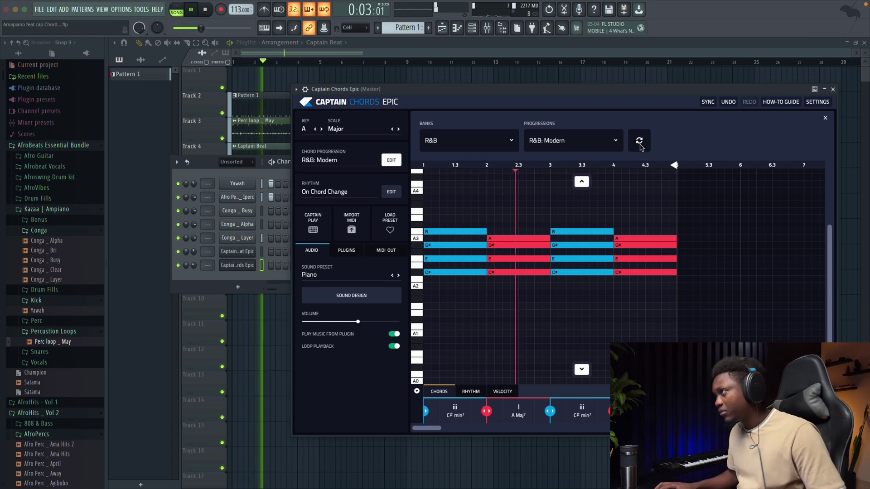
{"action": "left_click", "coordinate": [639, 141]}
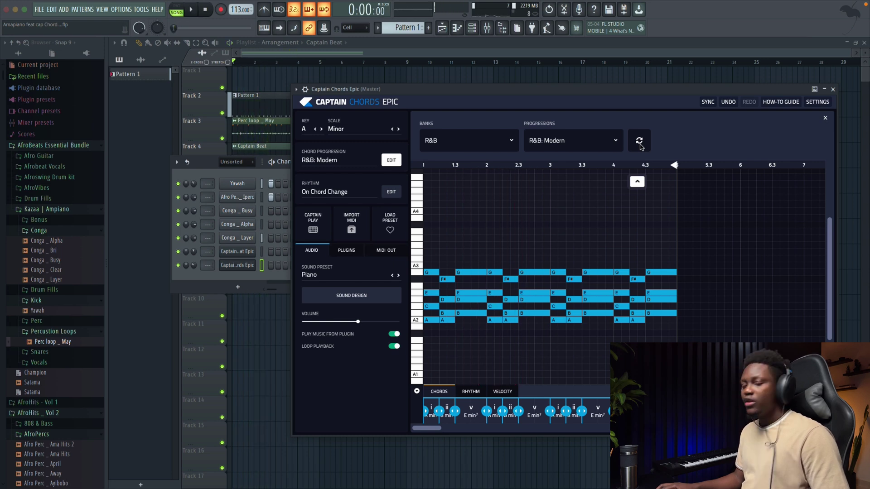
{"action": "key", "text": "space"}
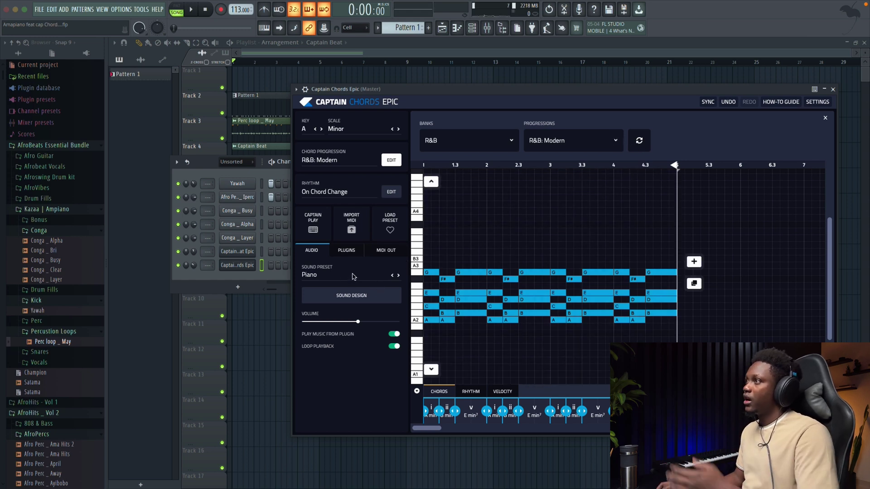
Step: Examine the sound presets available for the chords and close the preset browser without choosing another sound
{"action": "left_click", "coordinate": [348, 276]}
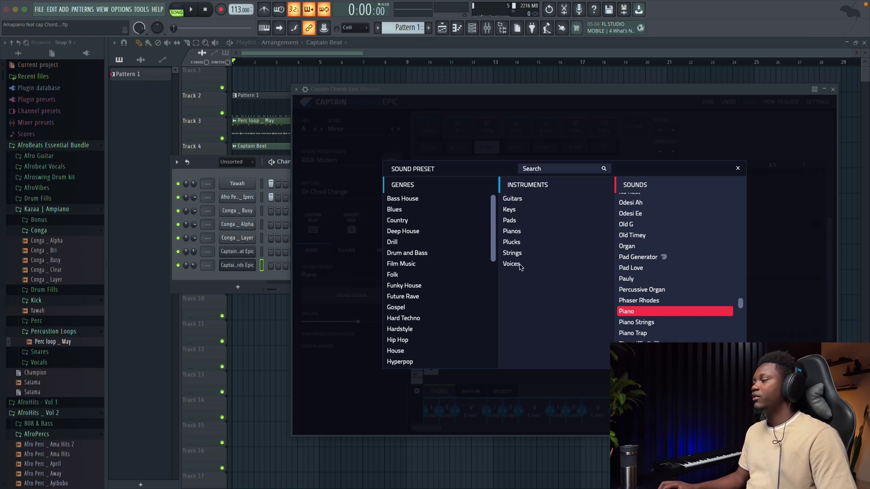
{"action": "left_click", "coordinate": [738, 170]}
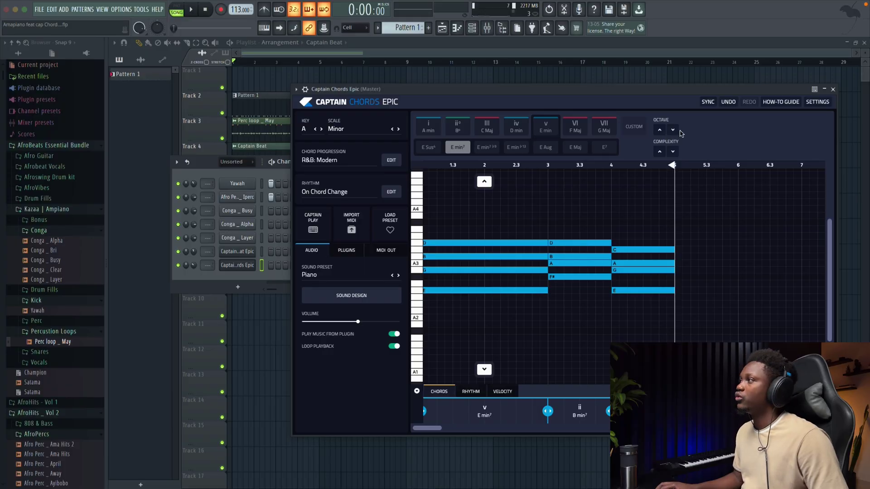
Step: Lower the chord progression by one octave and audition it with the beat
{"action": "left_click", "coordinate": [674, 131]}
{"action": "key", "text": "space"}
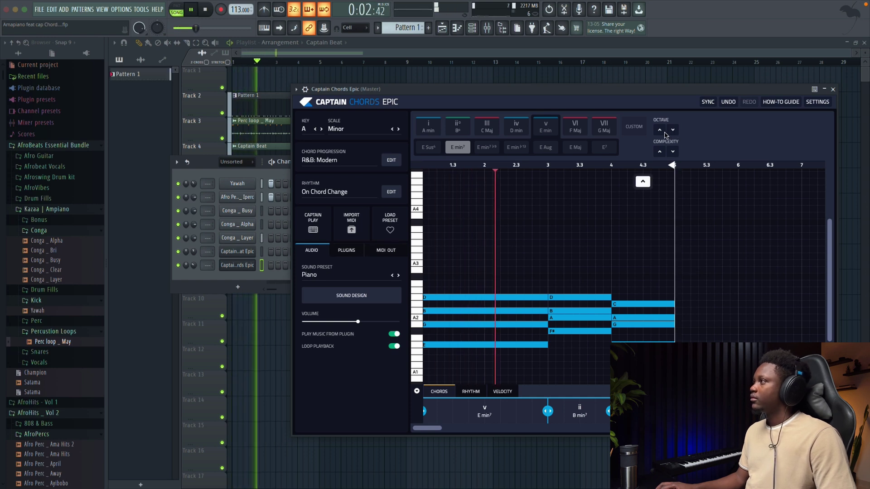
{"action": "key", "text": "space"}
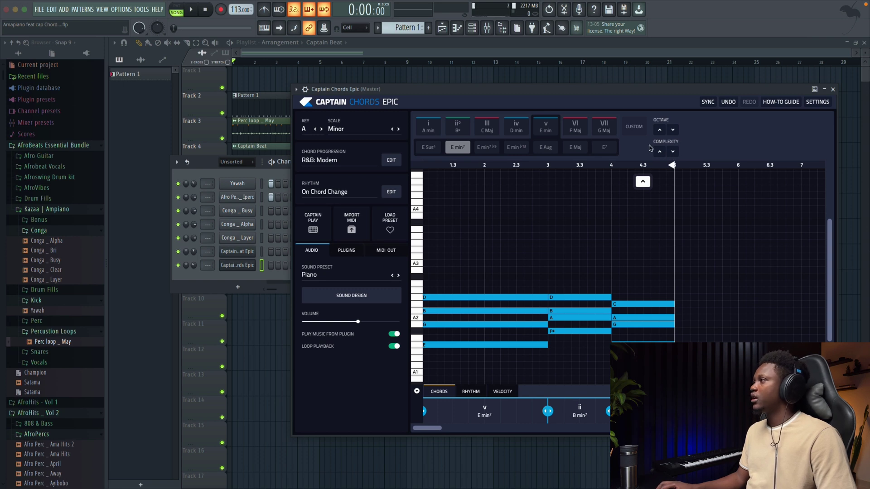
Step: Try lowering the complexity of the selected chord notes and undo the change
{"action": "scroll", "coordinate": [659, 247], "scroll_direction": "down", "scroll_amount": 3}
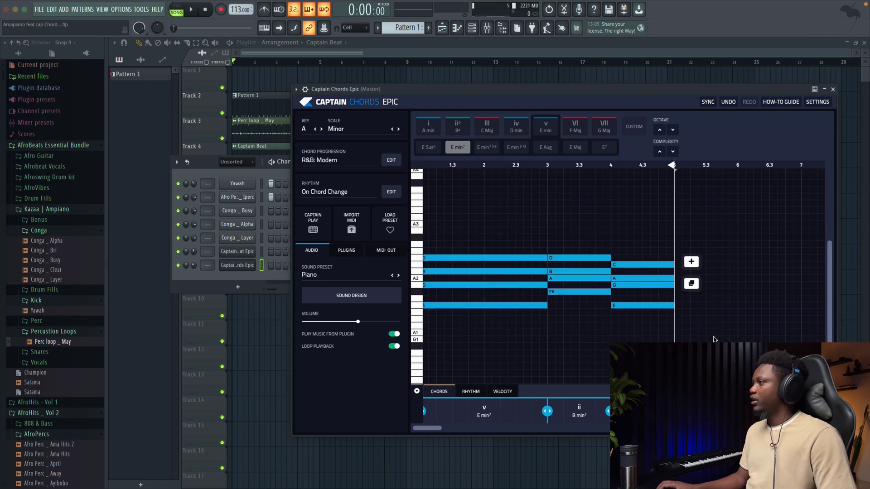
{"action": "left_click_drag", "start_coordinate": [717, 336], "coordinate": [436, 215]}
{"action": "left_click", "coordinate": [672, 152]}
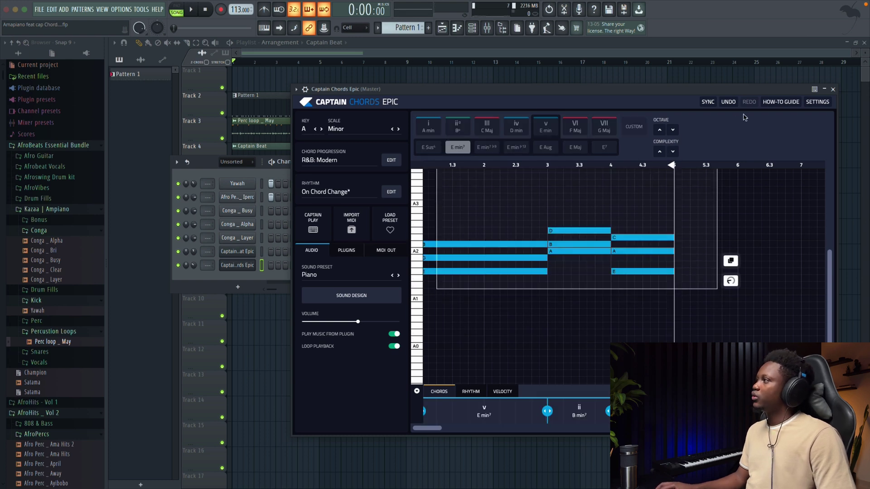
{"action": "left_click", "coordinate": [727, 102]}
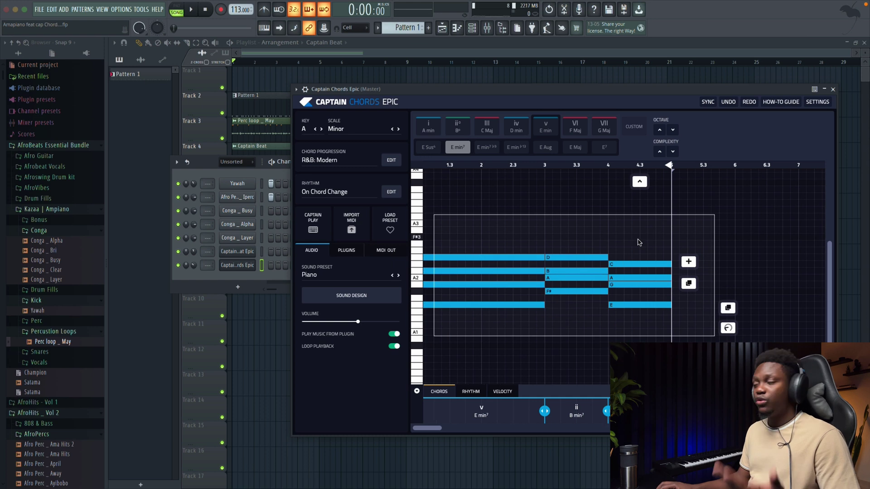
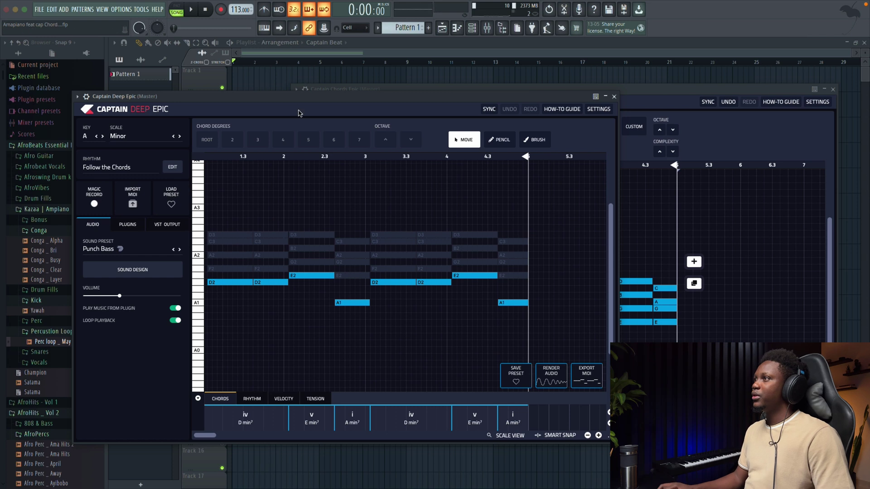
Step: Try the Swiss Army Bass sound in Captain Deep Epic, and set its sound preset to Trap Swarm
{"action": "left_click_drag", "start_coordinate": [287, 107], "coordinate": [379, 120]}
{"action": "scroll", "coordinate": [382, 293], "scroll_direction": "up", "scroll_amount": 1}
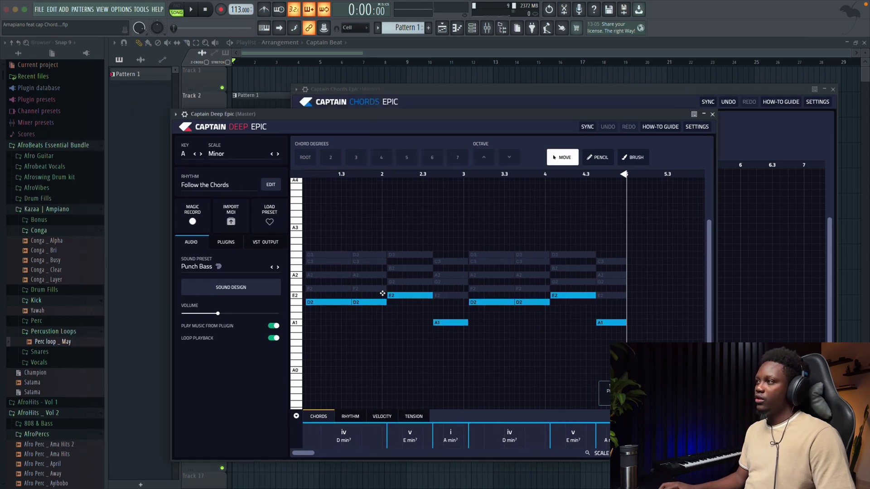
{"action": "scroll", "coordinate": [460, 192], "scroll_direction": "left", "scroll_amount": 1}
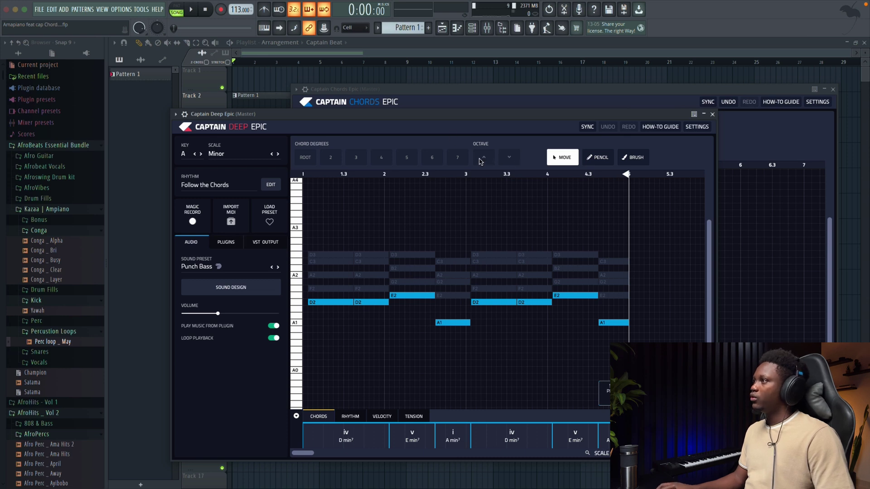
{"action": "scroll", "coordinate": [460, 248], "scroll_direction": "up", "scroll_amount": 1}
{"action": "left_click", "coordinate": [227, 266]}
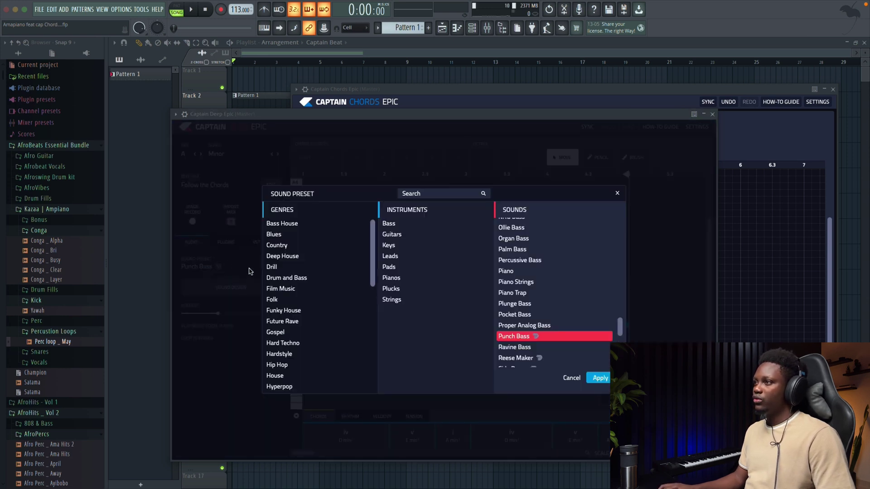
{"action": "scroll", "coordinate": [561, 331], "scroll_direction": "down", "scroll_amount": 4}
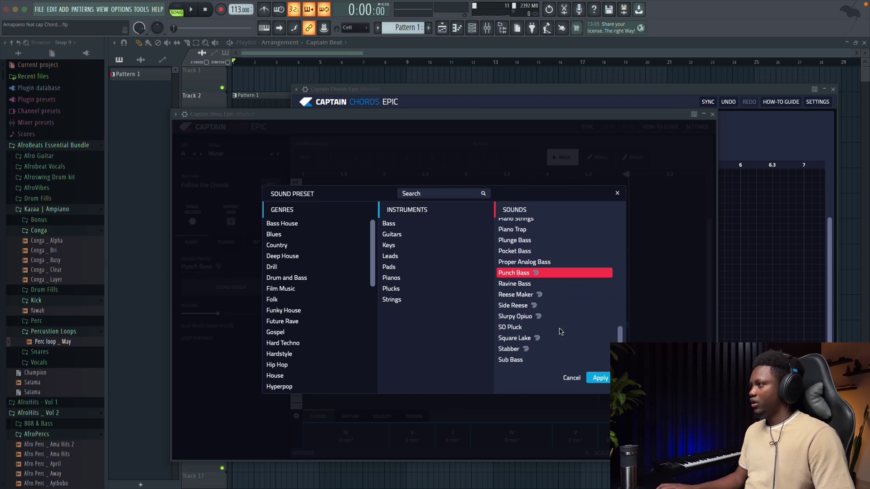
{"action": "scroll", "coordinate": [560, 331], "scroll_direction": "down", "scroll_amount": 2}
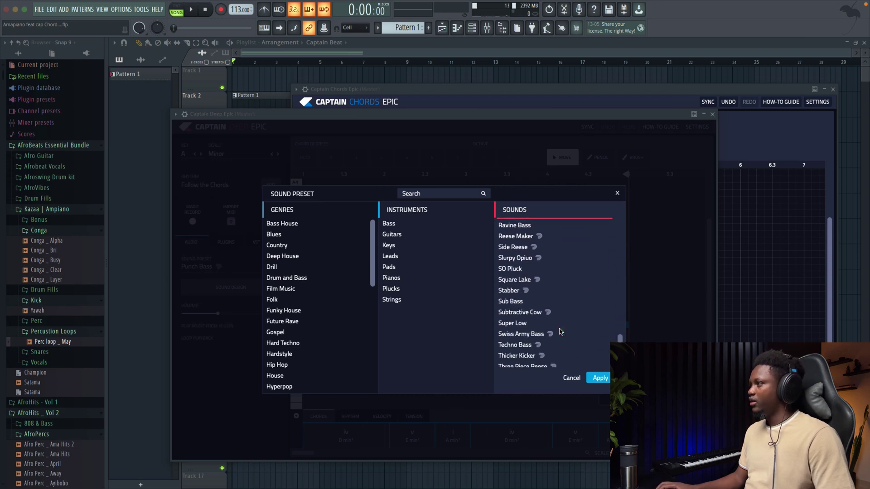
{"action": "left_click", "coordinate": [521, 334]}
{"action": "scroll", "coordinate": [533, 336], "scroll_direction": "down", "scroll_amount": 3}
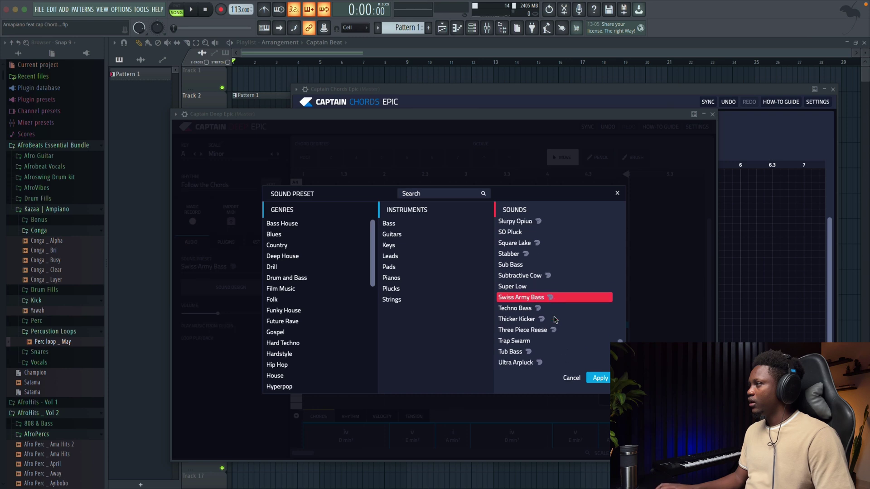
{"action": "left_click", "coordinate": [522, 320]}
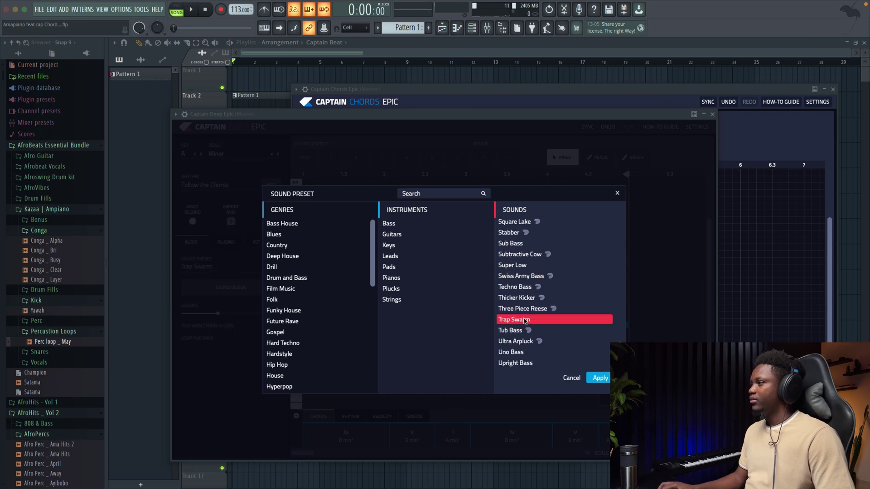
{"action": "left_click", "coordinate": [617, 194]}
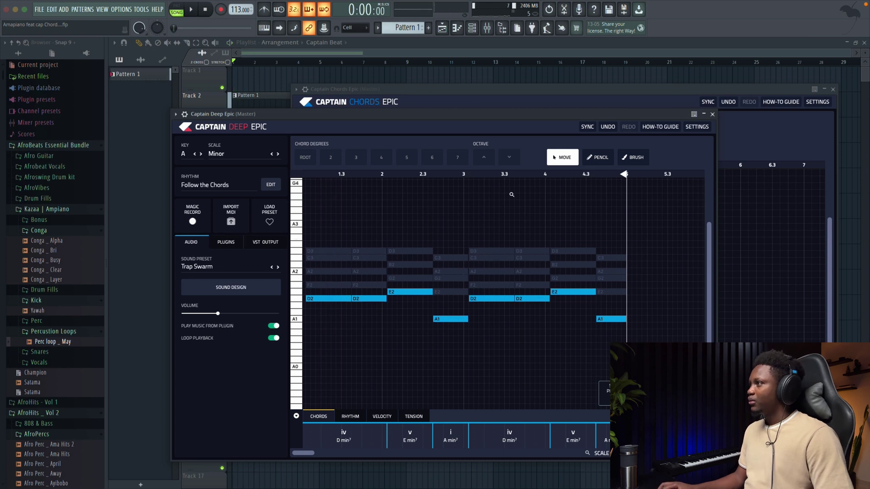
Step: Lower all the Captain Deep Epic bass notes by one octave and reduce the bass volume to about 0.14 during playback
{"action": "left_click_drag", "start_coordinate": [647, 344], "coordinate": [348, 256]}
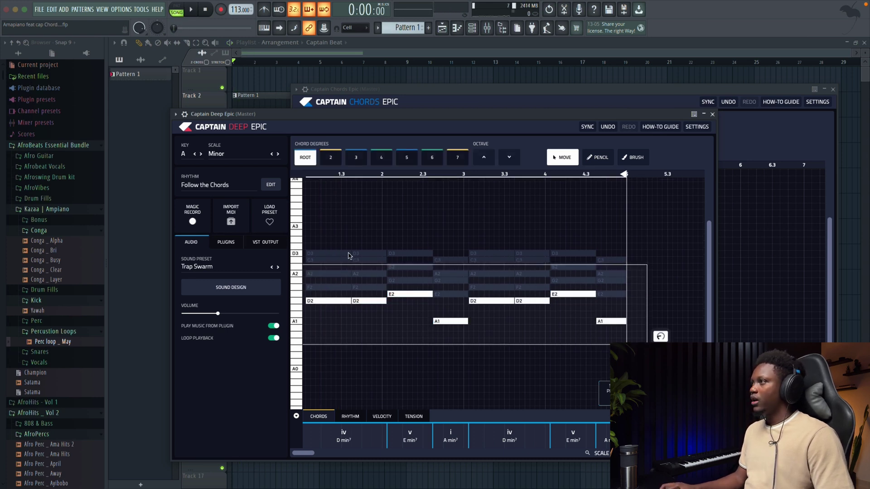
{"action": "left_click", "coordinate": [513, 158]}
{"action": "key", "text": "space"}
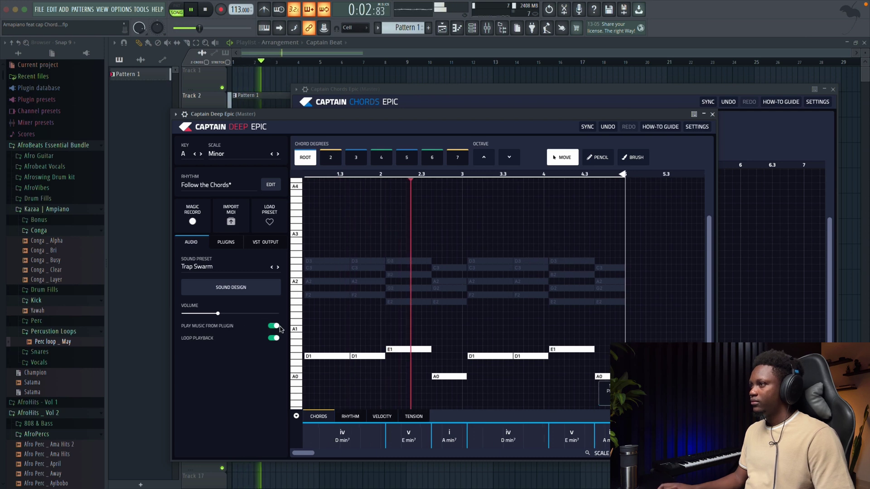
{"action": "left_click_drag", "start_coordinate": [218, 314], "coordinate": [195, 314]}
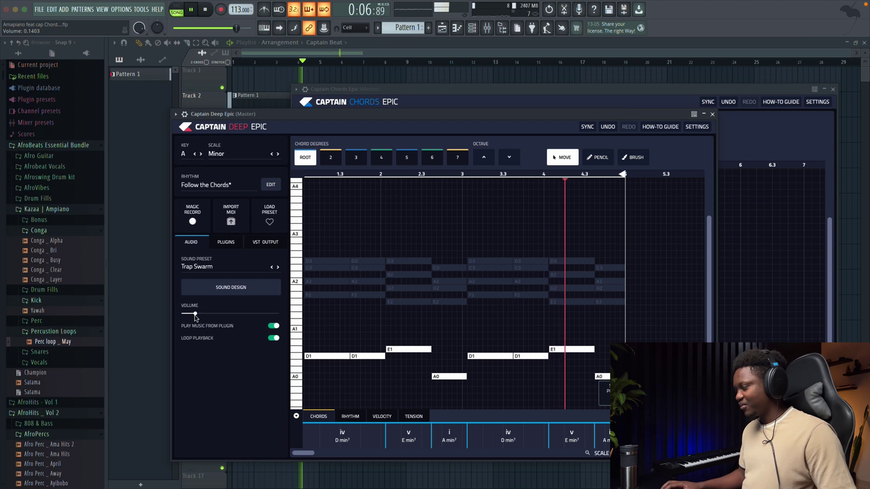
{"action": "left_click", "coordinate": [712, 115]}
{"action": "left_click", "coordinate": [834, 90]}
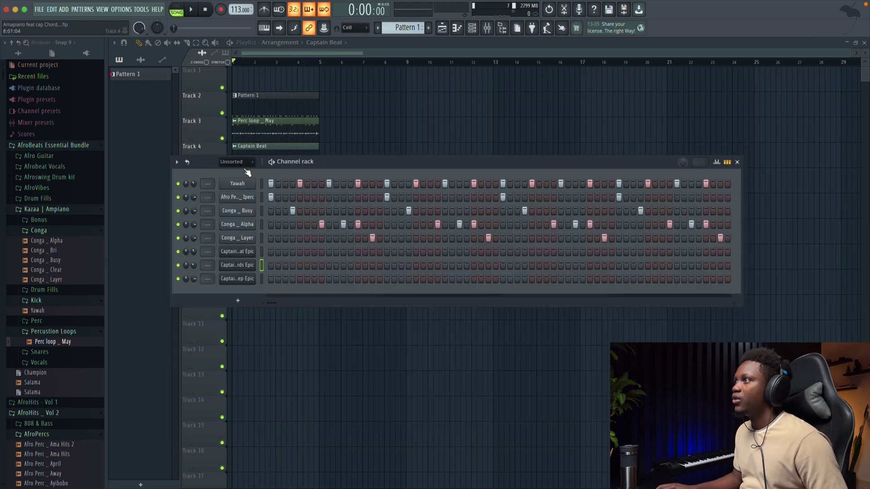
Step: Turn off Captain Beat Epic's playback from the plugin so it does not double the exported shaker clip, and restart the song
{"action": "left_click_drag", "start_coordinate": [292, 161], "coordinate": [336, 198]}
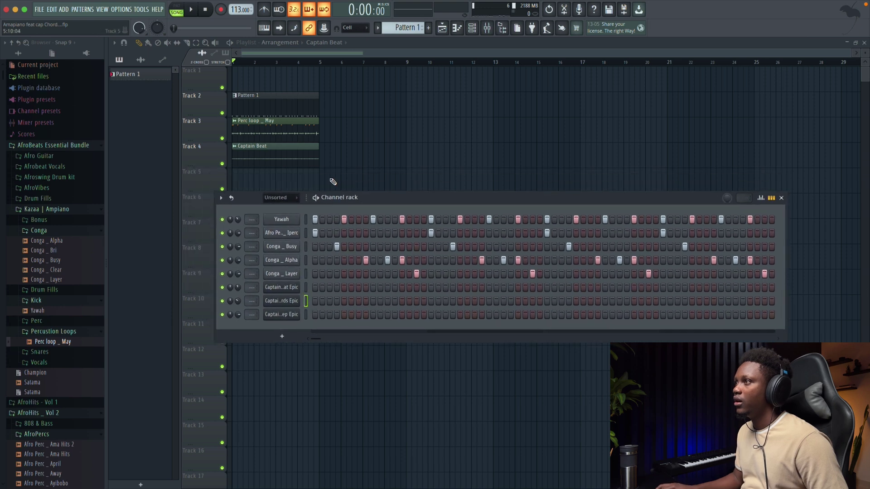
{"action": "left_click", "coordinate": [278, 289]}
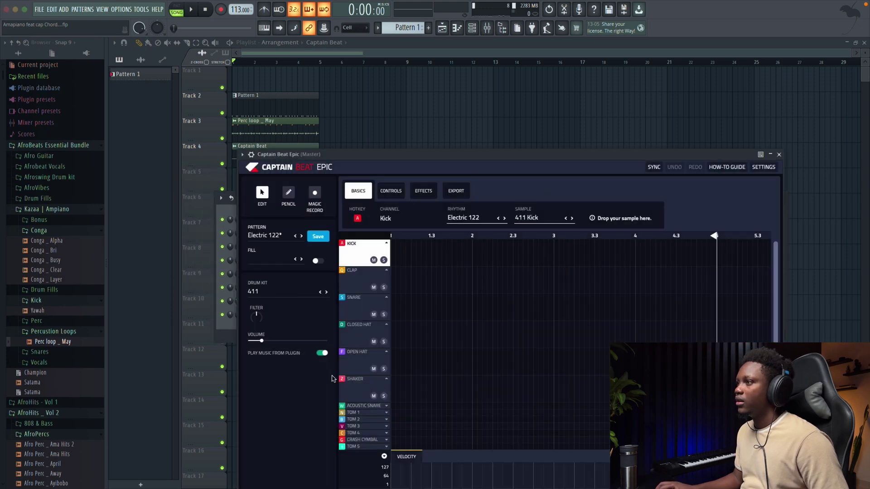
{"action": "scroll", "coordinate": [431, 314], "scroll_direction": "down", "scroll_amount": 1}
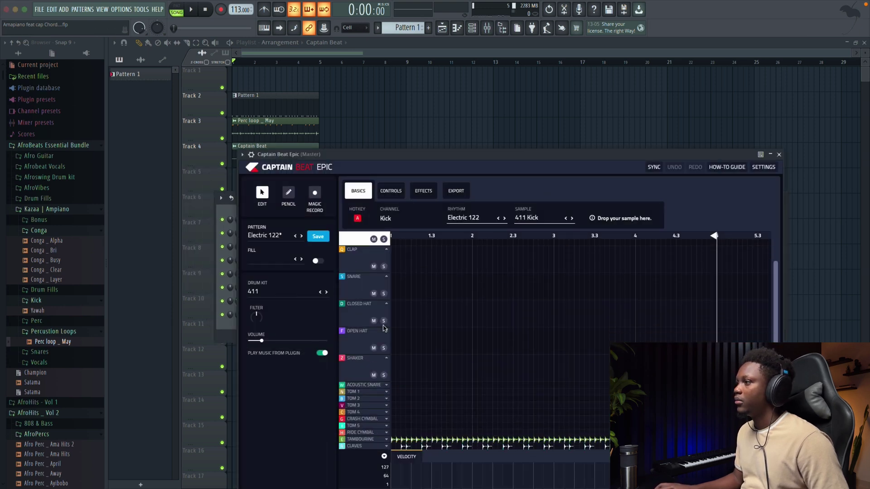
{"action": "left_click", "coordinate": [322, 352]}
{"action": "key", "text": "space"}
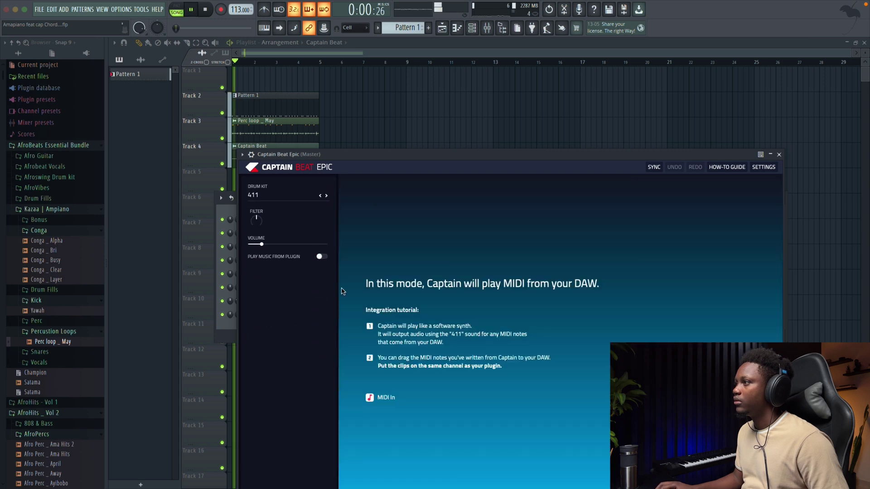
{"action": "left_click", "coordinate": [778, 154]}
Step: Balance the channel volumes of the Captain Beat and Perc loop _ May audio clips against the beat
{"action": "double_click", "coordinate": [299, 157]}
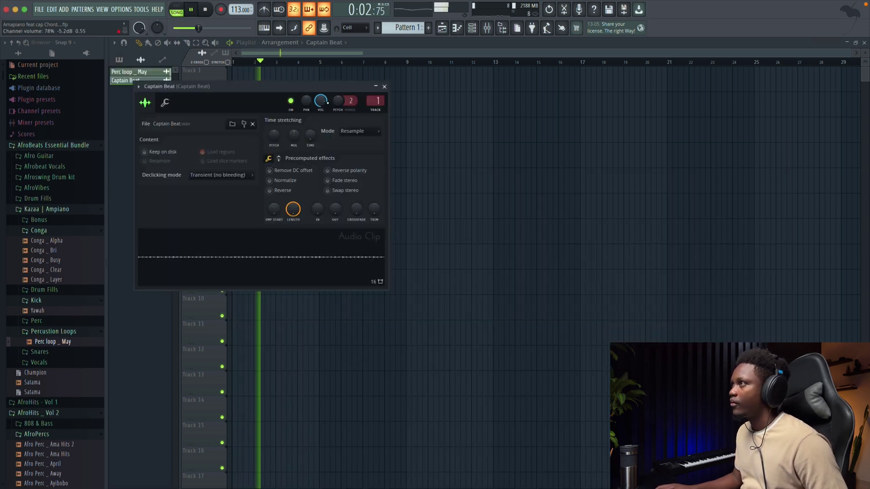
{"action": "left_click", "coordinate": [384, 86]}
{"action": "key", "text": "space"}
{"action": "key", "text": "space"}
{"action": "double_click", "coordinate": [285, 132]}
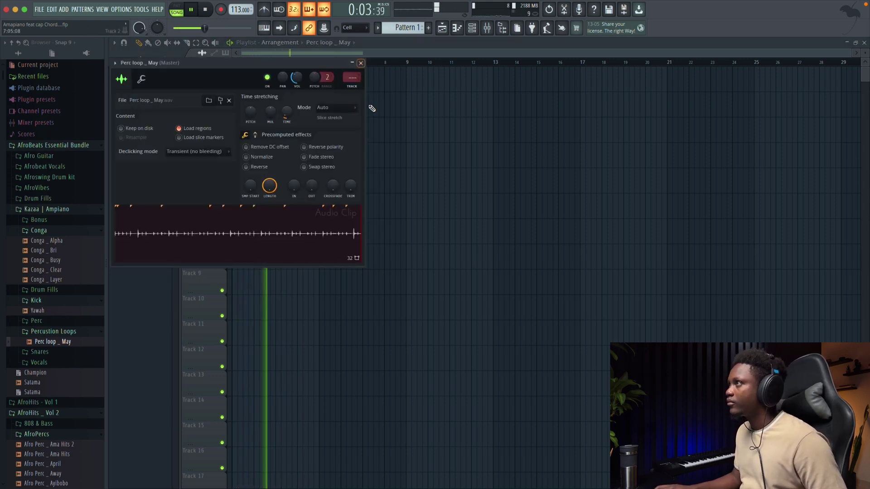
{"action": "left_click", "coordinate": [360, 63]}
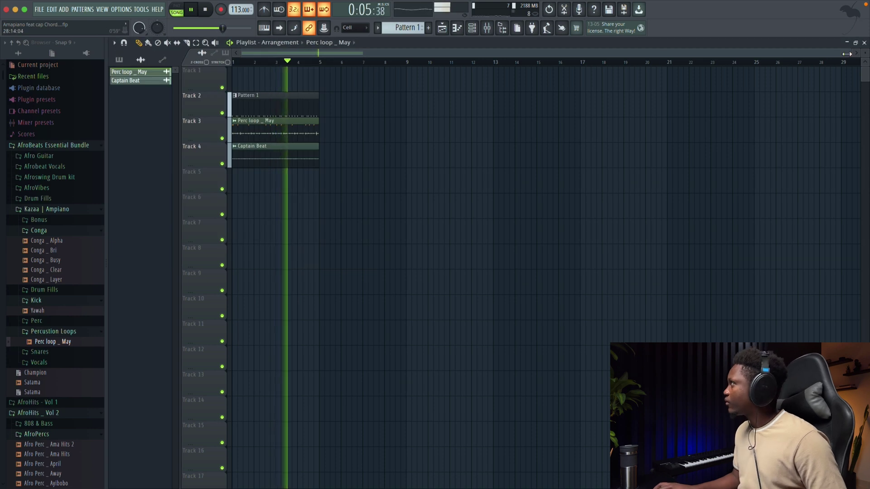
Step: Show the unsorted channels in the channel rack and add a LABS instrument channel with Soft Piano
{"action": "left_click_drag", "start_coordinate": [362, 53], "coordinate": [435, 103]}
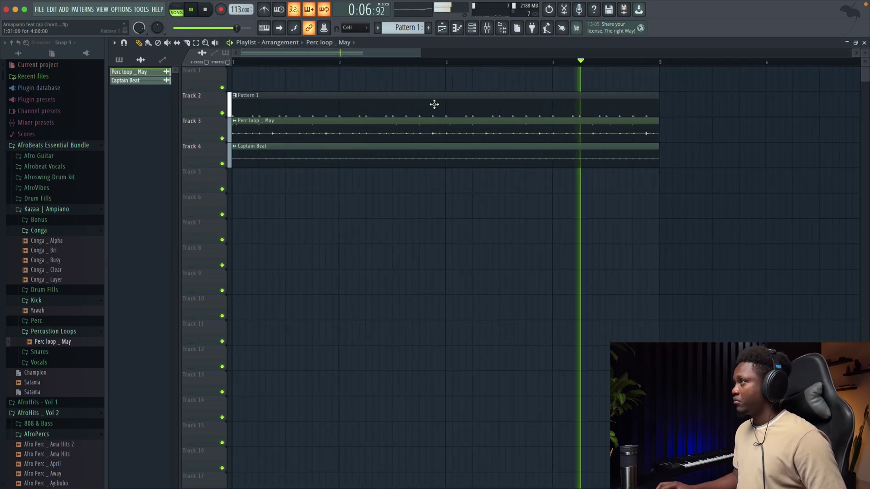
{"action": "left_click", "coordinate": [472, 29]}
{"action": "left_click", "coordinate": [288, 197]}
{"action": "left_click", "coordinate": [282, 208]}
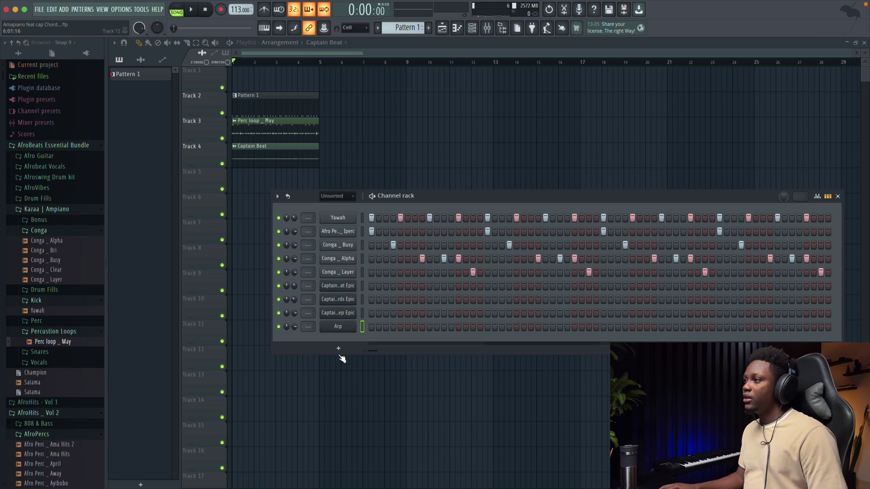
{"action": "left_click", "coordinate": [339, 355]}
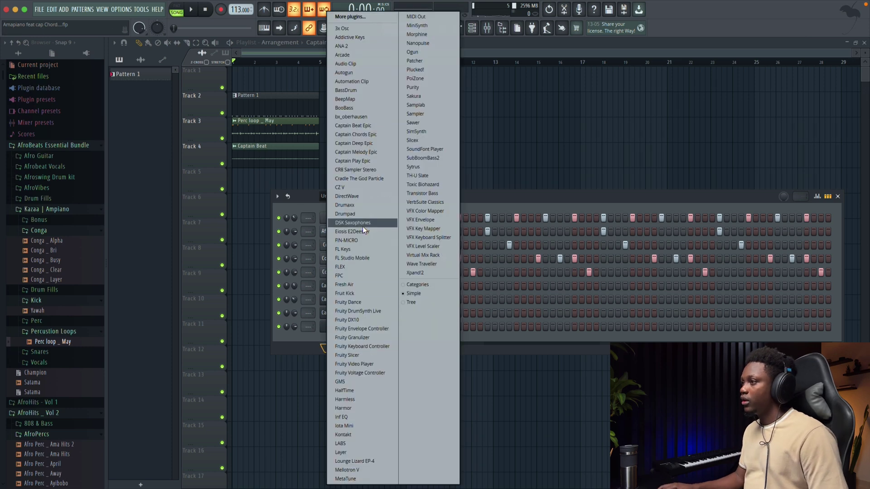
{"action": "left_click", "coordinate": [346, 443]}
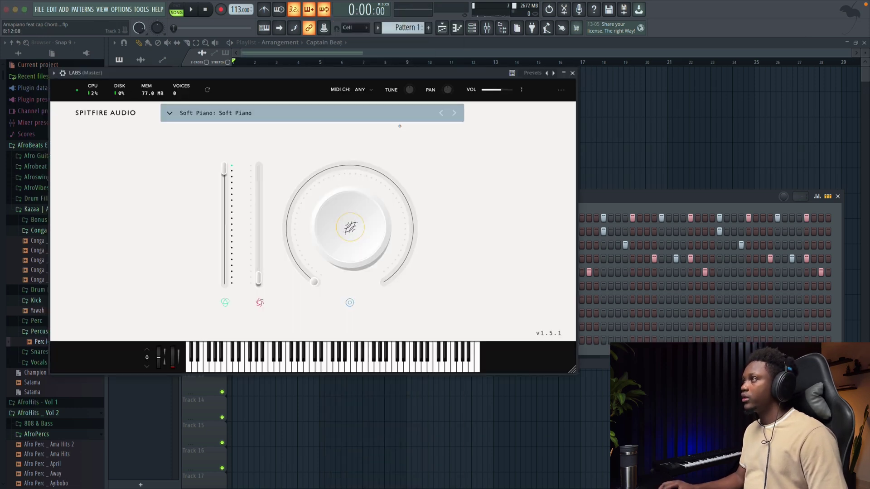
{"action": "left_click_drag", "start_coordinate": [356, 76], "coordinate": [700, 96]}
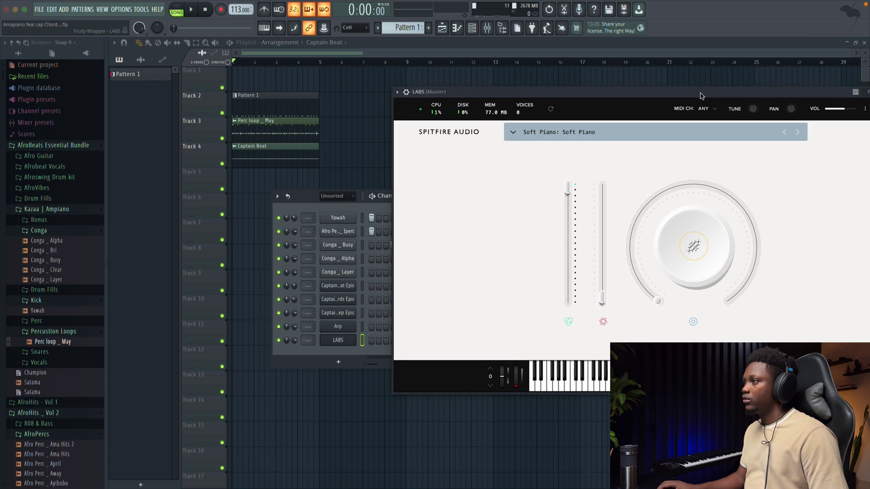
Step: Transfer the Captain Chords Epic progression as MIDI notes to the LABS channel in Pattern 1
{"action": "left_click", "coordinate": [343, 301]}
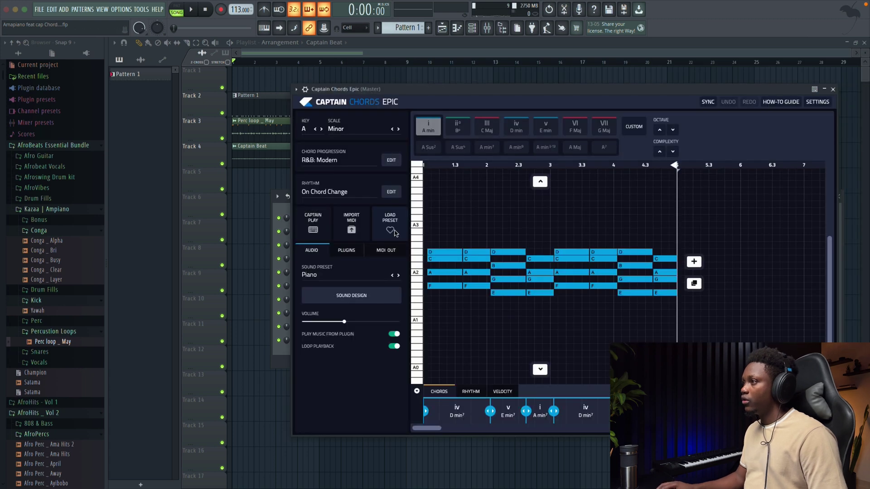
{"action": "left_click_drag", "start_coordinate": [423, 89], "coordinate": [509, 150]}
{"action": "left_click_drag", "start_coordinate": [635, 152], "coordinate": [607, 168]}
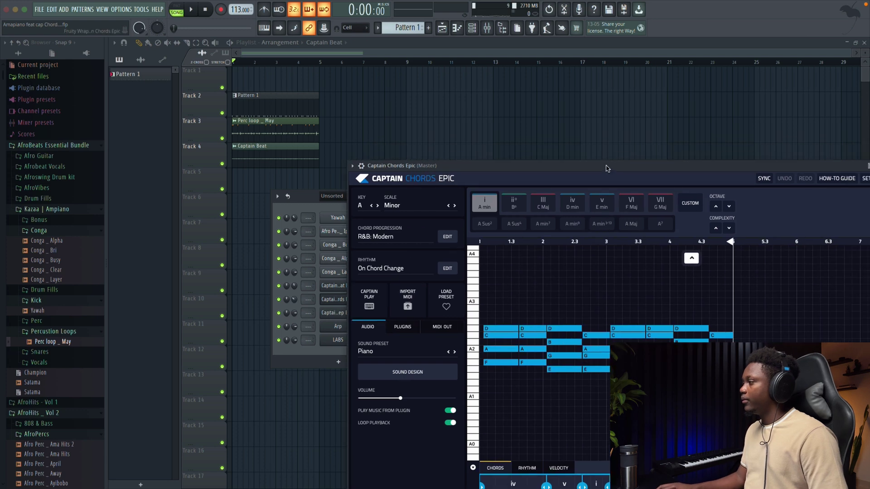
{"action": "left_click_drag", "start_coordinate": [473, 468], "coordinate": [350, 344]}
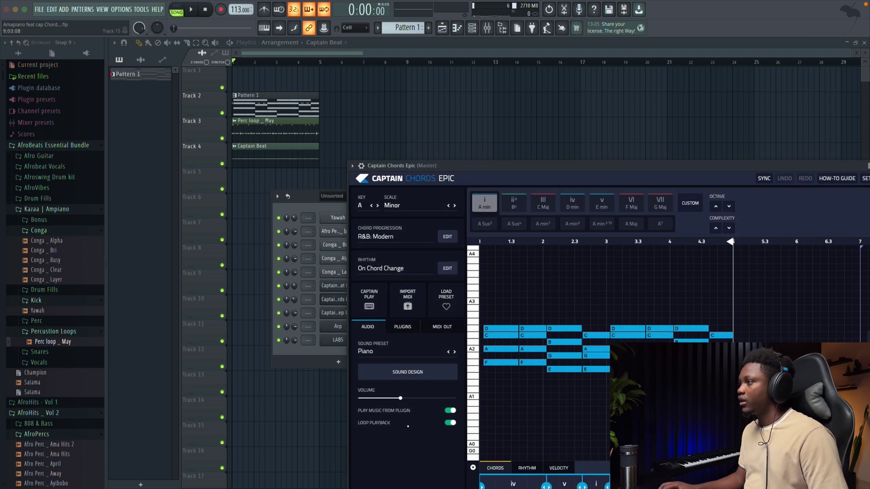
Step: Turn off Captain Chords Epic's playback from the plugin, and audition the LABS chords with the channel volume at about 44%
{"action": "left_click", "coordinate": [450, 411]}
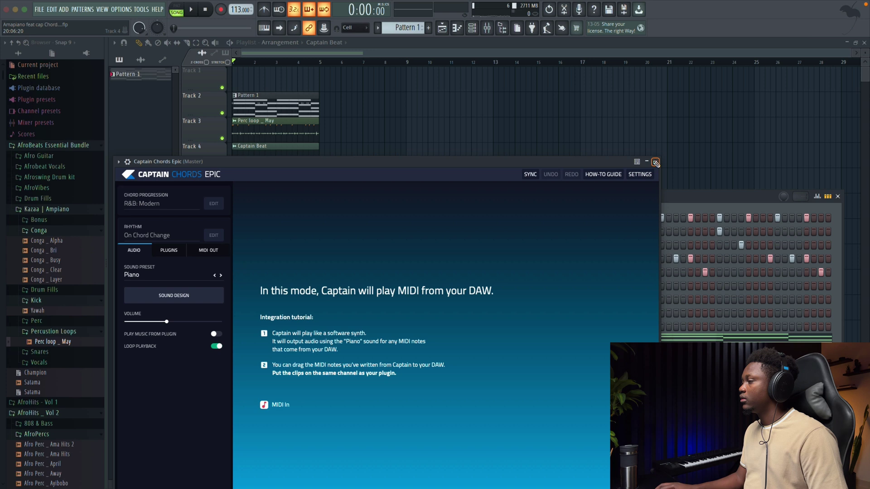
{"action": "left_click", "coordinate": [655, 163]}
{"action": "key", "text": "space"}
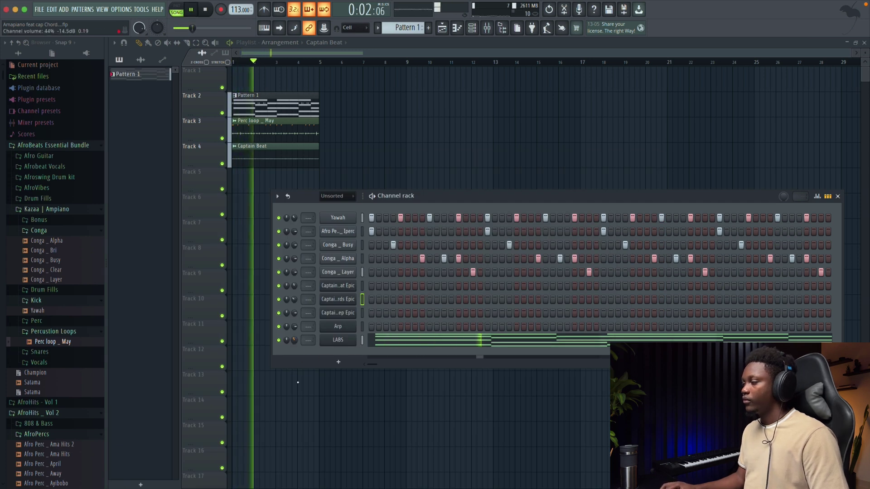
{"action": "key", "text": "space"}
Step: Lower Captain Deep Epic's volume to about 0.09 and place its bassline as an audio clip on Track 5
{"action": "left_click", "coordinate": [338, 312]}
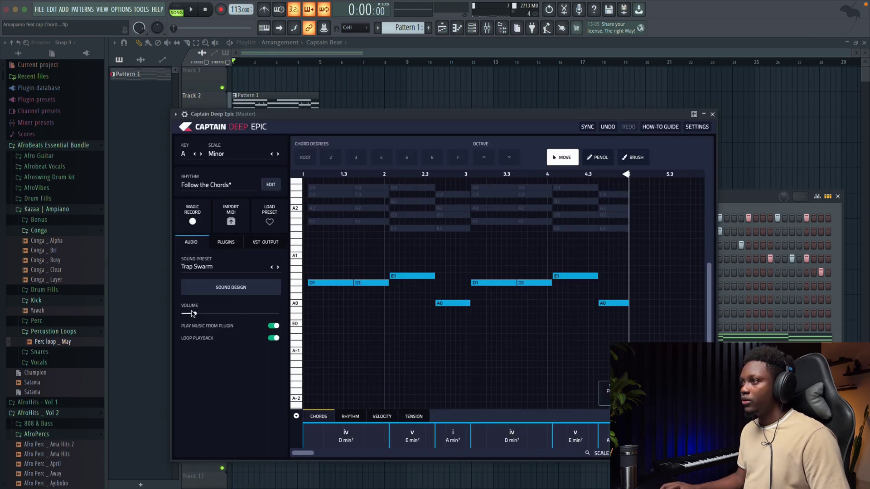
{"action": "key", "text": "space"}
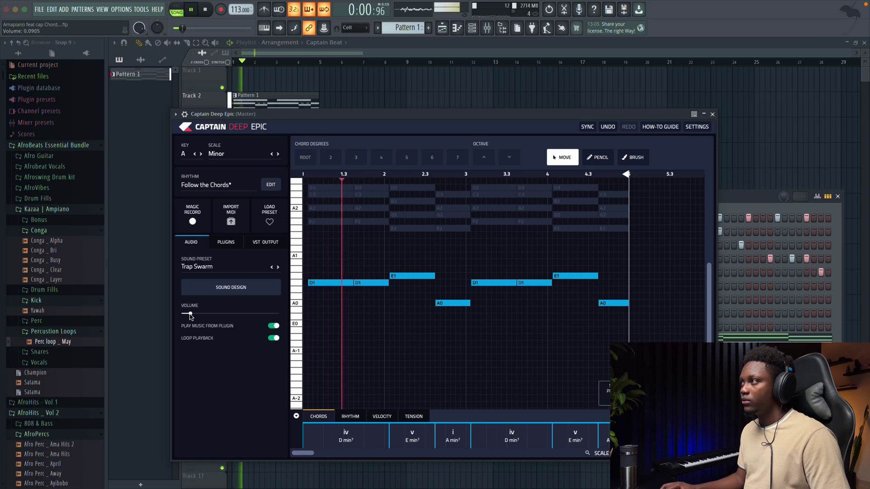
{"action": "key", "text": "space"}
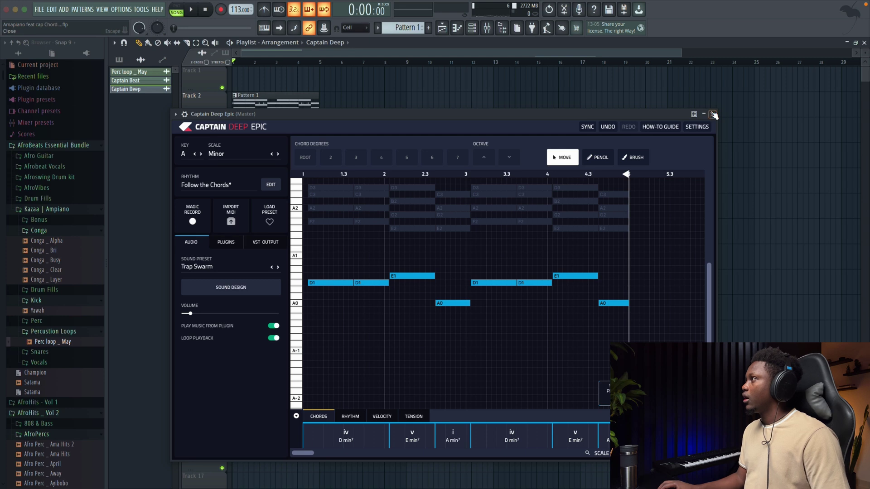
{"action": "left_click", "coordinate": [714, 114]}
{"action": "left_click_drag", "start_coordinate": [126, 89], "coordinate": [199, 189]}
Step: Show all channels in the channel rack and turn off Captain Deep Epic's playback from the plugin
{"action": "left_click", "coordinate": [471, 28]}
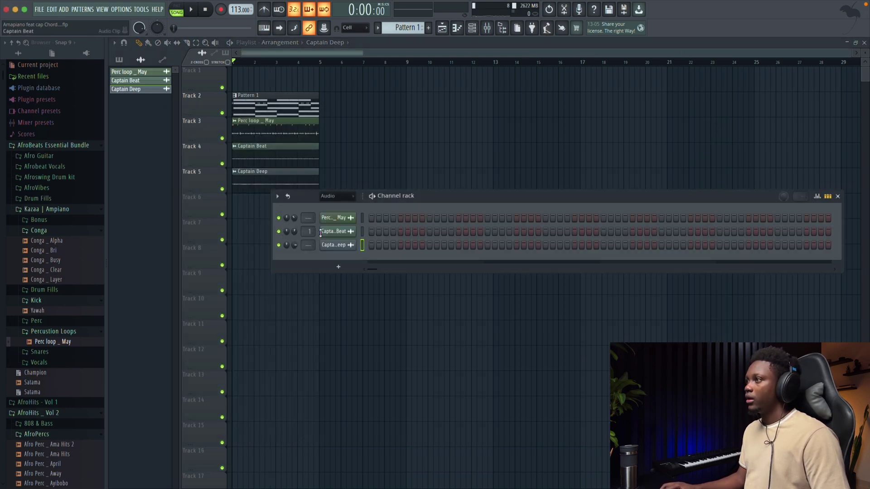
{"action": "left_click", "coordinate": [332, 207]}
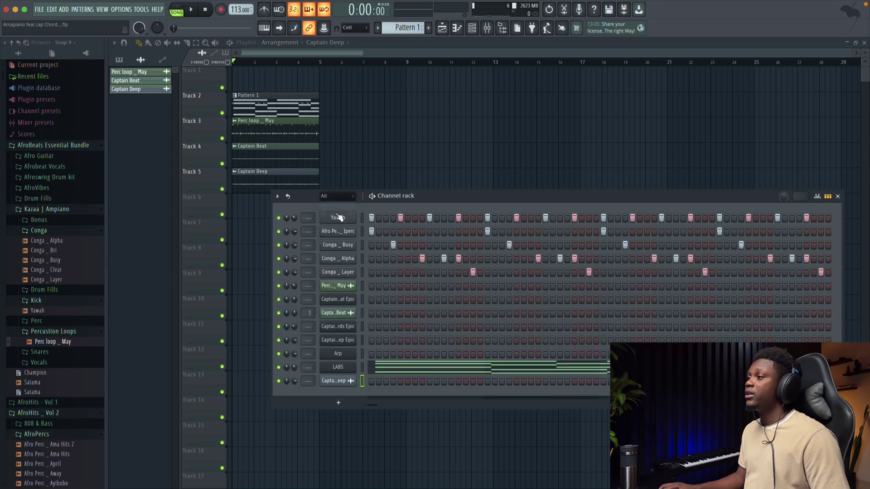
{"action": "left_click", "coordinate": [341, 340]}
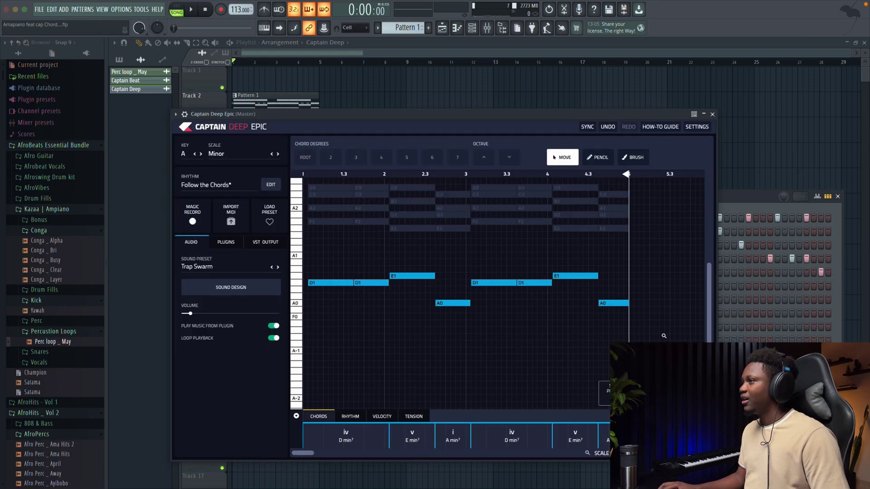
{"action": "left_click", "coordinate": [274, 326]}
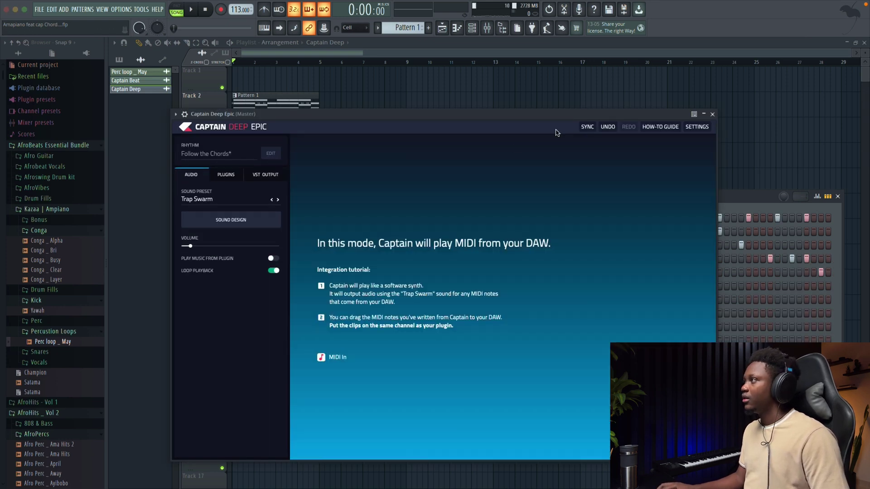
{"action": "left_click", "coordinate": [712, 114]}
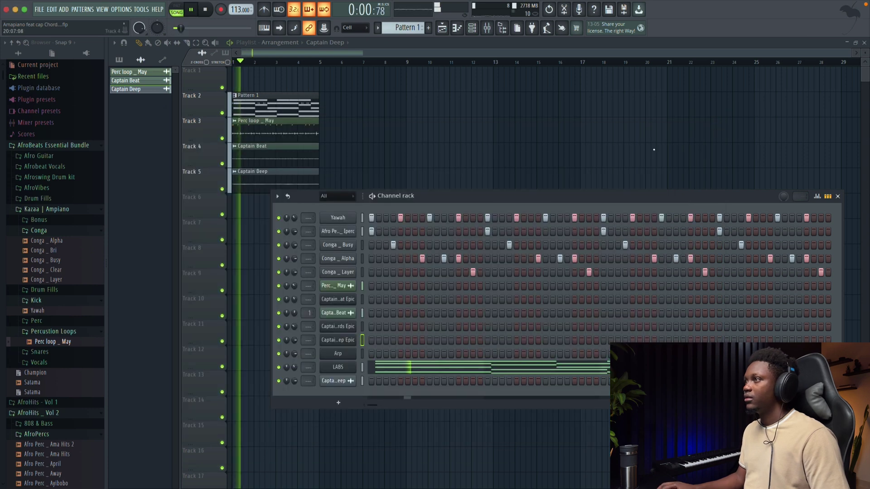
Step: Set the Captain Deep audio clip's channel volume to about 37% during playback and mute Track 5
{"action": "double_click", "coordinate": [262, 179]}
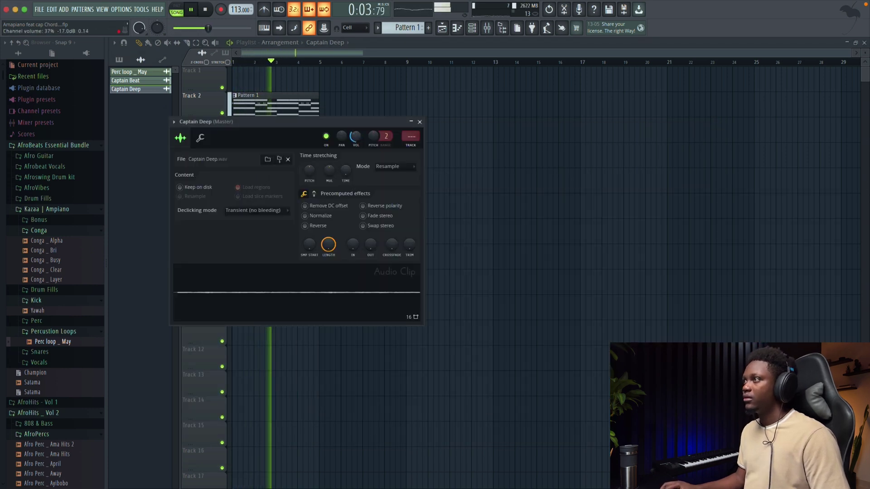
{"action": "left_click", "coordinate": [420, 122]}
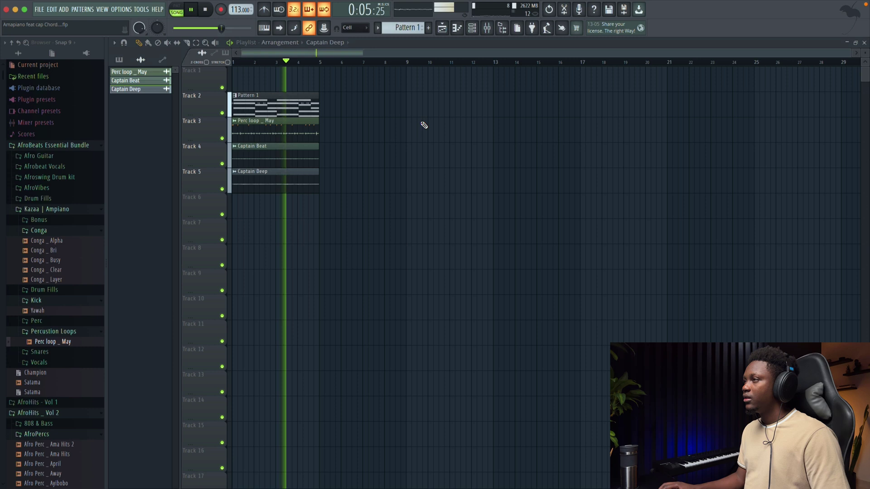
{"action": "key", "text": "space"}
{"action": "left_click", "coordinate": [221, 189]}
Step: Add a Fruity DX10 channel to the rack and load its Log Drum preset
{"action": "left_click", "coordinate": [472, 28]}
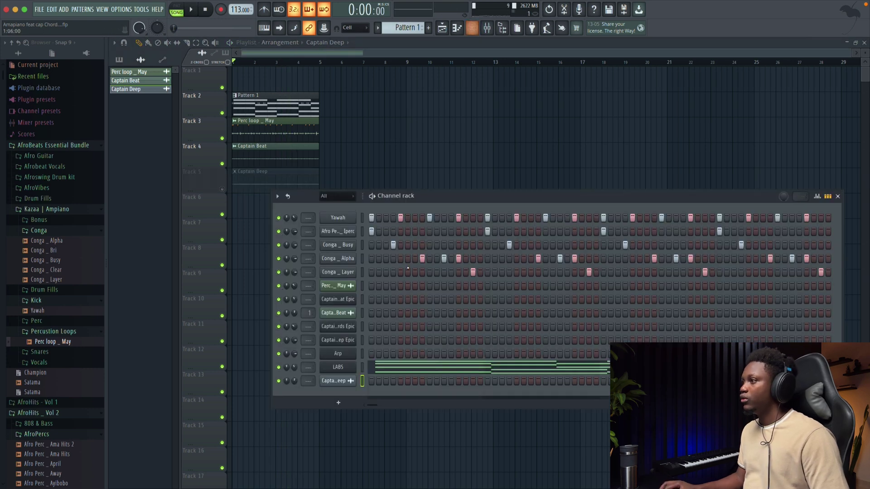
{"action": "left_click", "coordinate": [338, 404]}
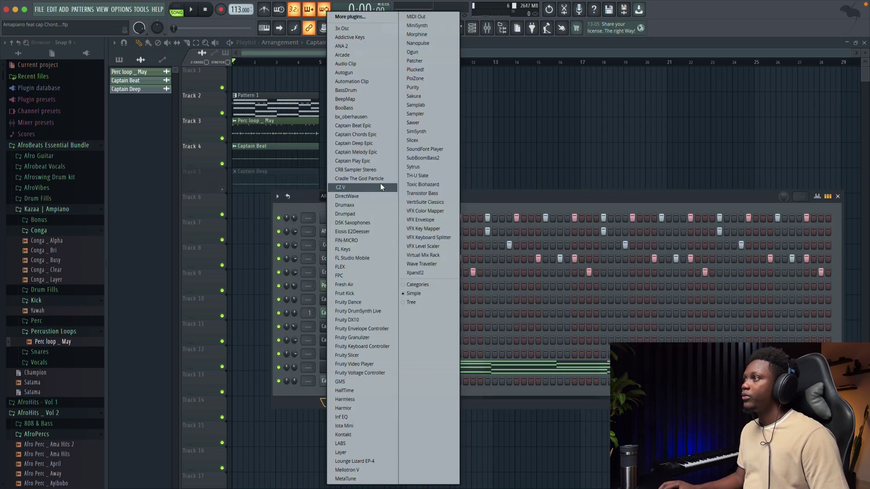
{"action": "left_click", "coordinate": [358, 320]}
{"action": "left_click", "coordinate": [382, 134]}
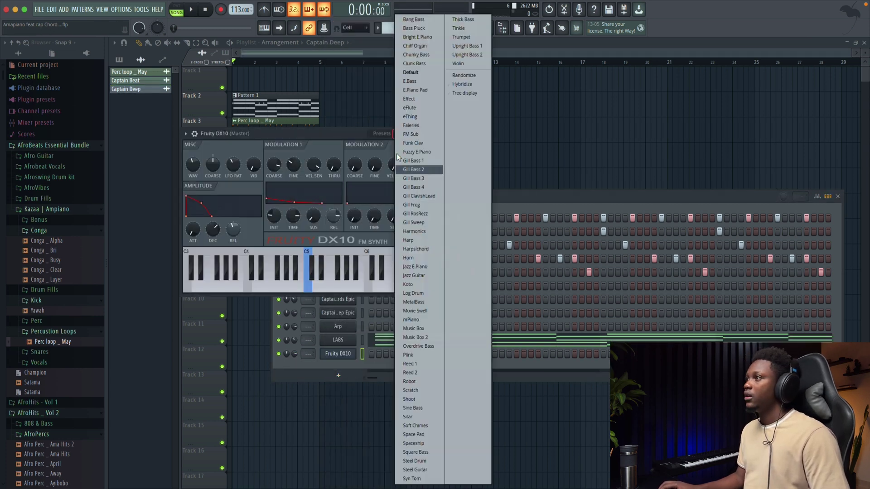
{"action": "left_click", "coordinate": [414, 294]}
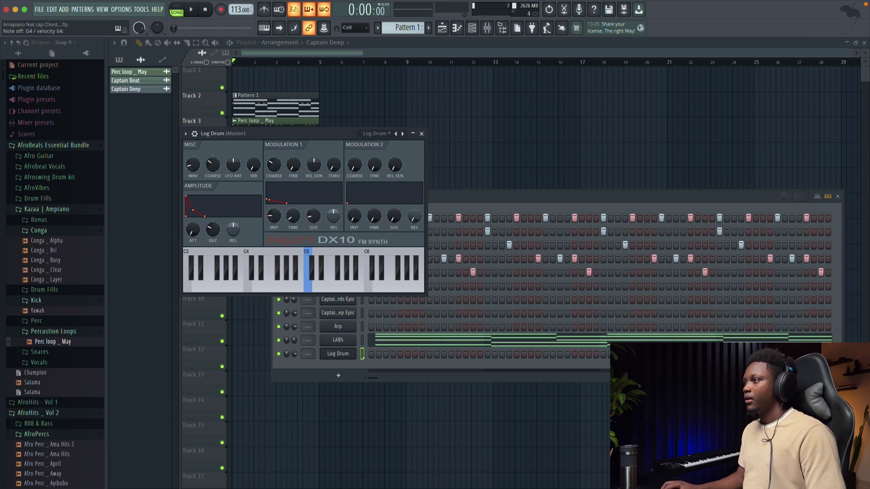
{"action": "right_click", "coordinate": [355, 351]}
{"action": "left_click", "coordinate": [388, 354]}
{"action": "key", "text": "space"}
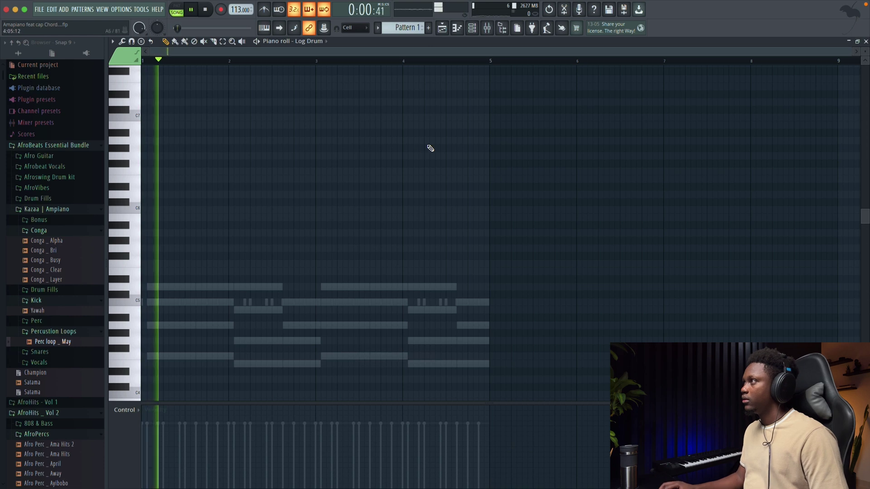
{"action": "left_click", "coordinate": [865, 41]}
{"action": "key", "text": "space"}
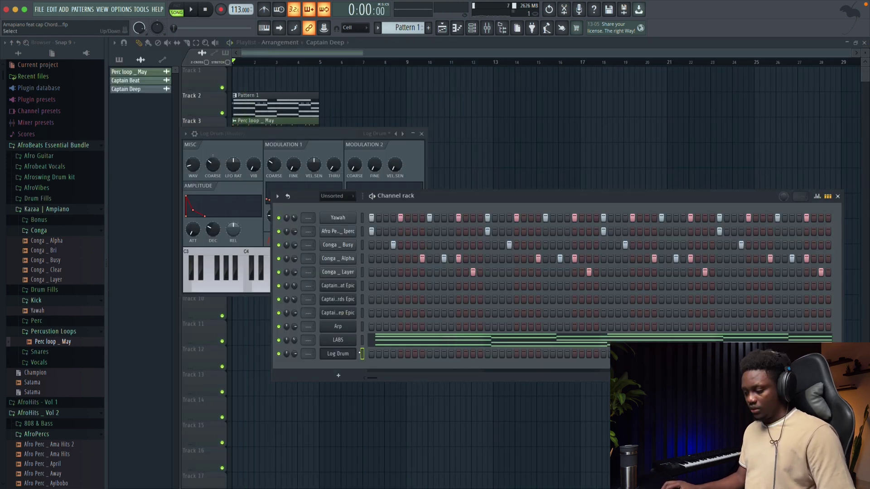
Step: Copy the Conga _ Alpha step rhythm into the Log Drum channel and play it back in Log Drum's piano roll
{"action": "right_click", "coordinate": [346, 355]}
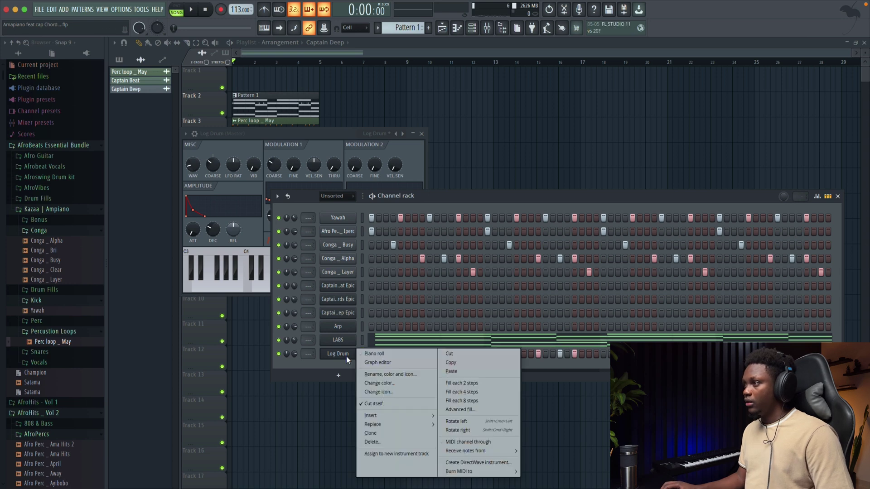
{"action": "left_click", "coordinate": [398, 354]}
{"action": "key", "text": "space"}
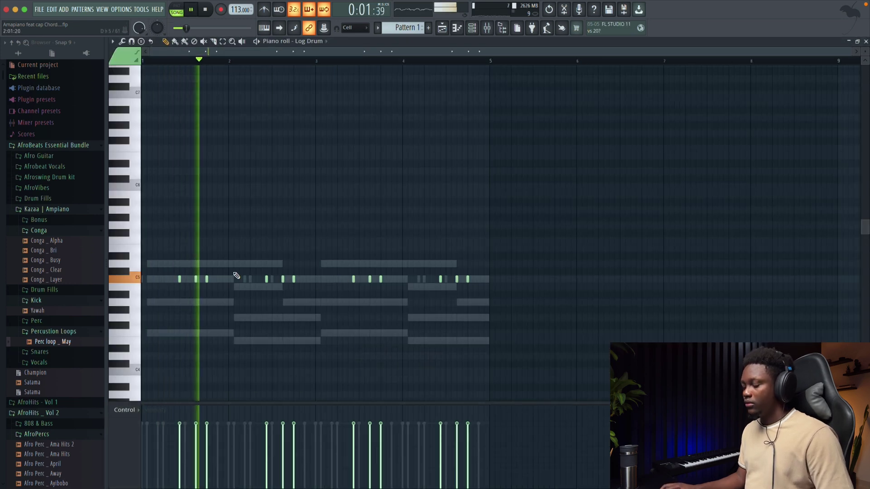
Step: Retune the Log Drum notes to follow the chords, with F4 in bars 1 and 3 and E4 in bars 2 and 4
{"action": "key", "text": "space"}
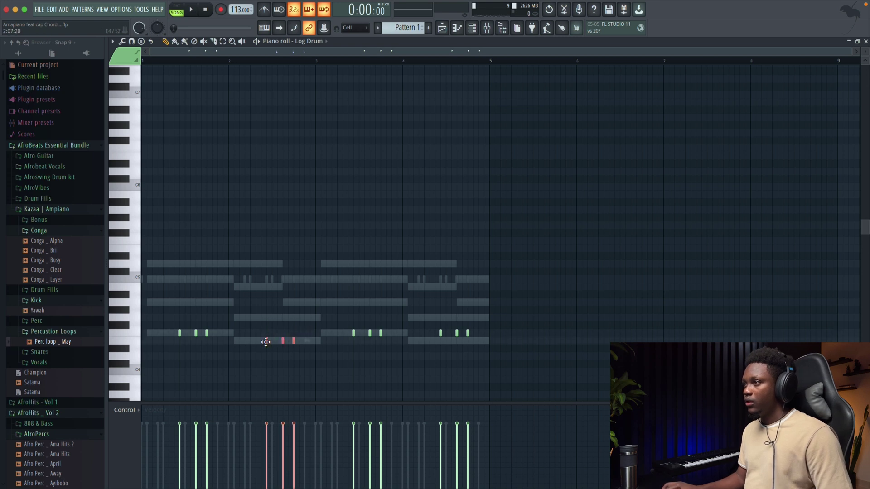
{"action": "key", "text": "space"}
{"action": "left_click_drag", "start_coordinate": [457, 333], "coordinate": [457, 341]}
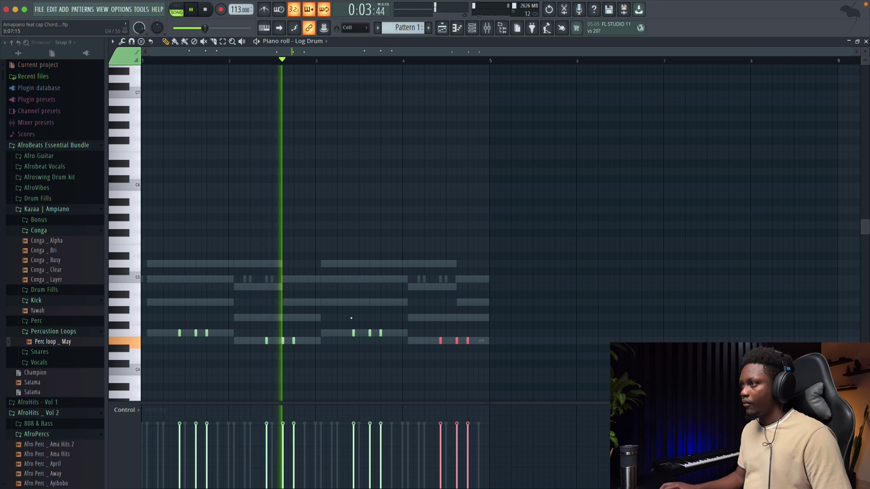
{"action": "key", "text": "space"}
Step: Add one extra Log Drum note at the end of bars 2 and 4, lowered an octave to E3, and close the piano roll
{"action": "left_click", "coordinate": [306, 341]}
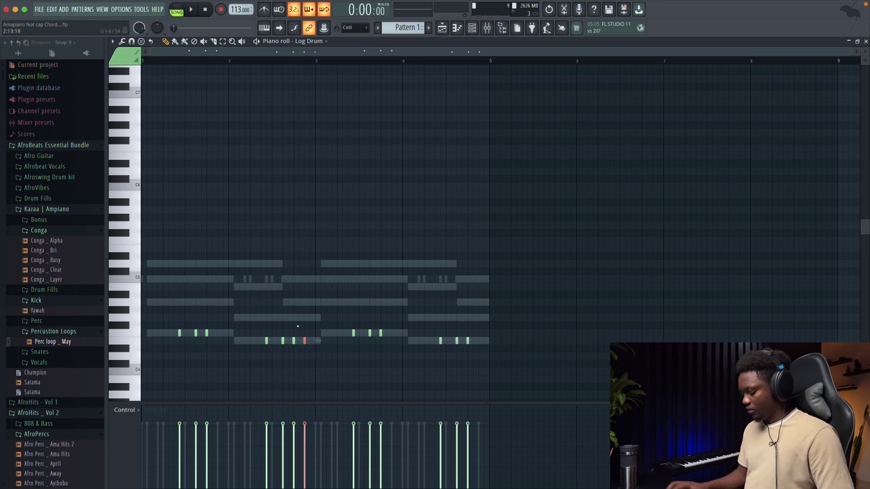
{"action": "key", "text": "space"}
{"action": "left_click", "coordinate": [478, 341]}
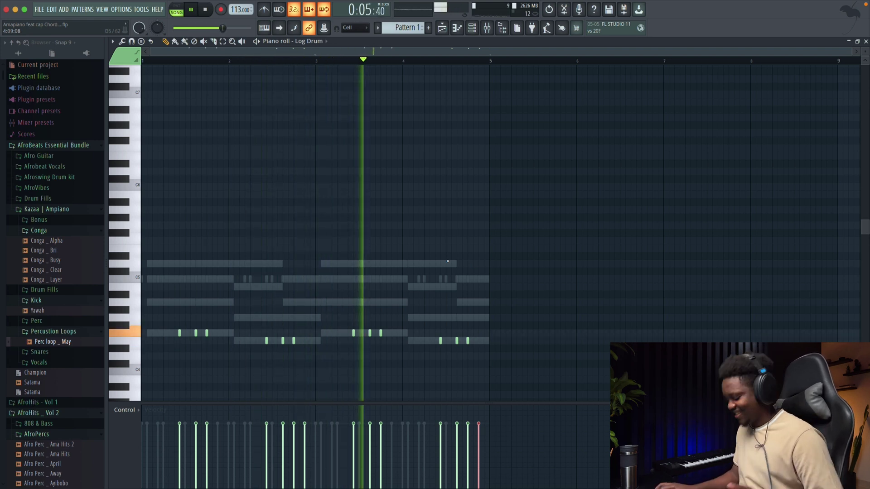
{"action": "scroll", "coordinate": [453, 260], "scroll_direction": "down", "scroll_amount": 6}
{"action": "scroll", "coordinate": [447, 261], "scroll_direction": "down", "scroll_amount": 3}
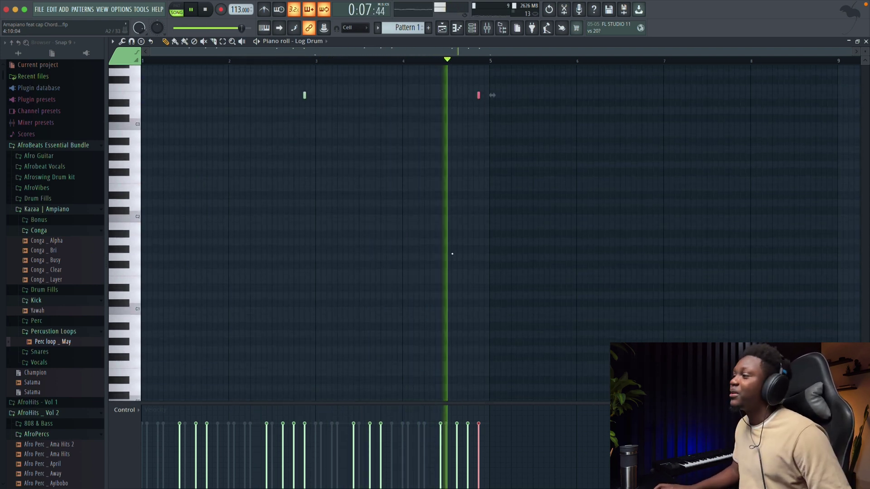
{"action": "left_click", "coordinate": [858, 46]}
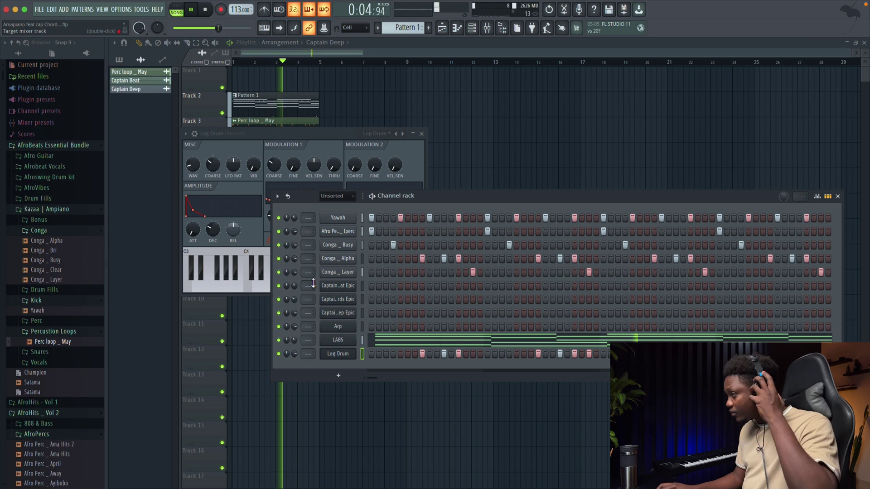
Step: Examine the Perc loop _ May clip's channel settings, then stop playback and close them
{"action": "key", "text": "F12"}
{"action": "double_click", "coordinate": [286, 120]}
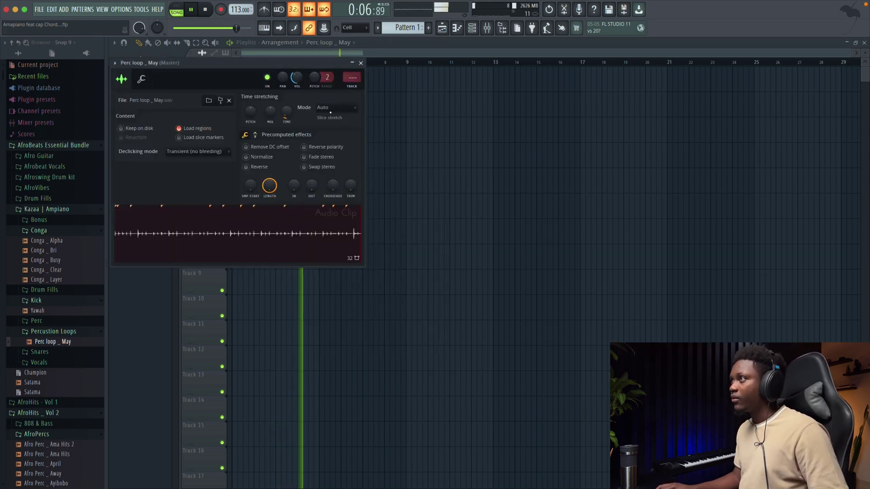
{"action": "key", "text": "space"}
{"action": "left_click", "coordinate": [361, 63]}
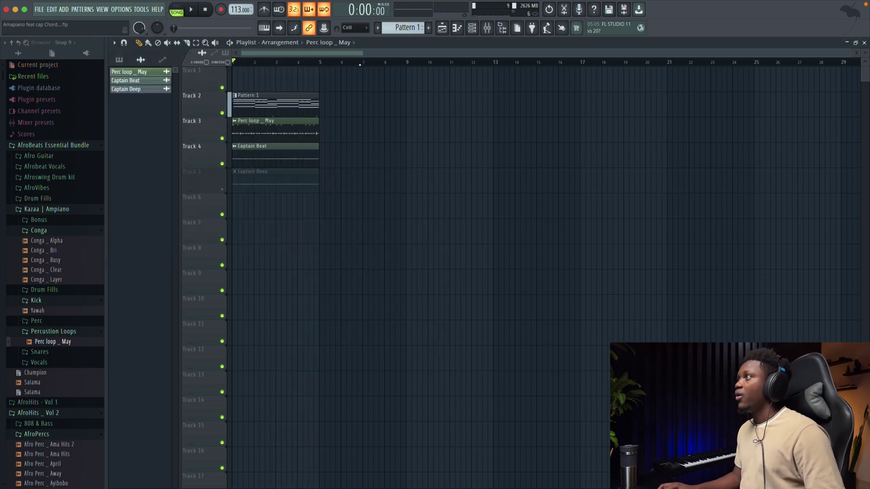
Step: Show all channels in the channel rack and open the Arp channel's Nexus 3 plugin
{"action": "left_click", "coordinate": [472, 29]}
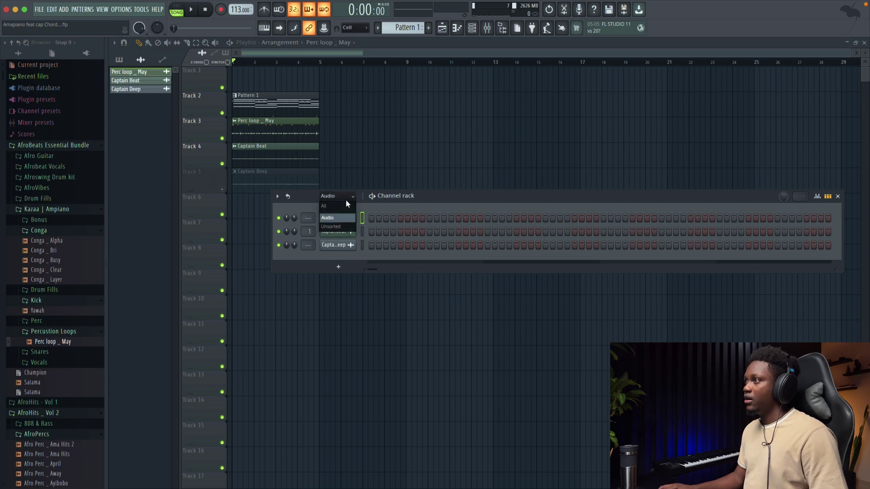
{"action": "left_click", "coordinate": [344, 205]}
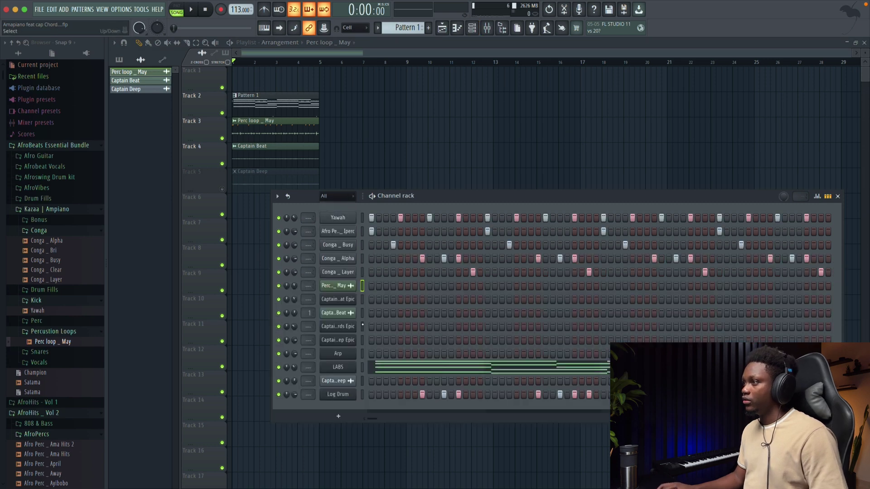
{"action": "left_click", "coordinate": [337, 353]}
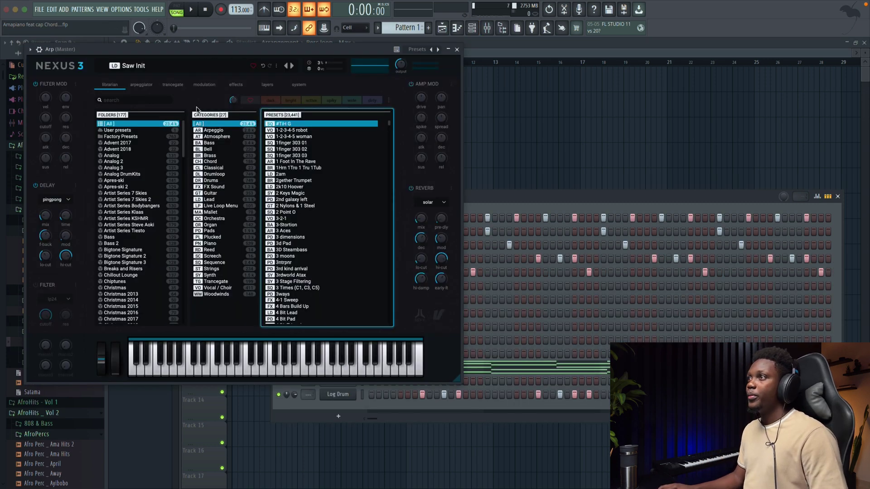
Step: Load the Arpeggio preset Bullet Time from Nexus 3's Factory Presets and close the plugin
{"action": "left_click", "coordinate": [215, 130]}
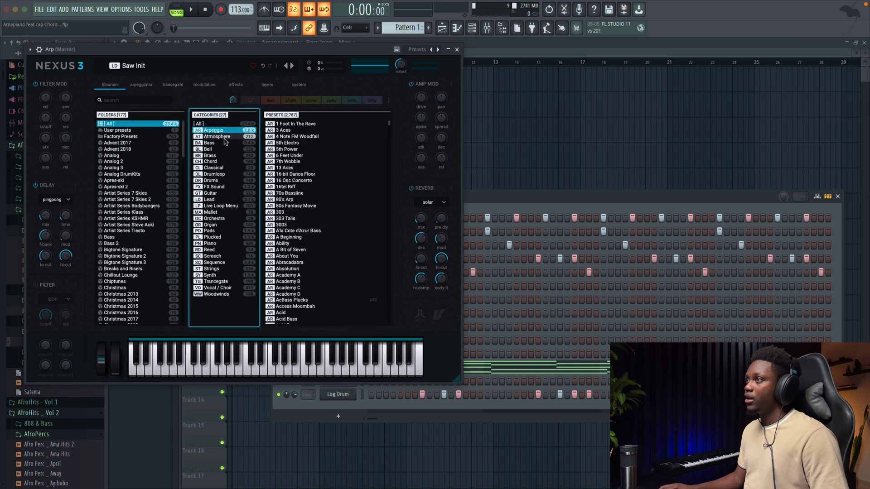
{"action": "scroll", "coordinate": [324, 212], "scroll_direction": "down", "scroll_amount": 3}
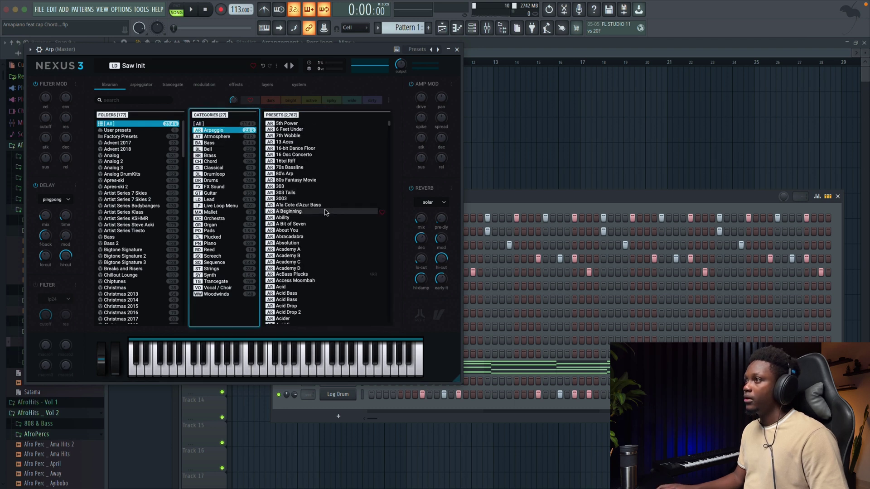
{"action": "scroll", "coordinate": [324, 212], "scroll_direction": "up", "scroll_amount": 3}
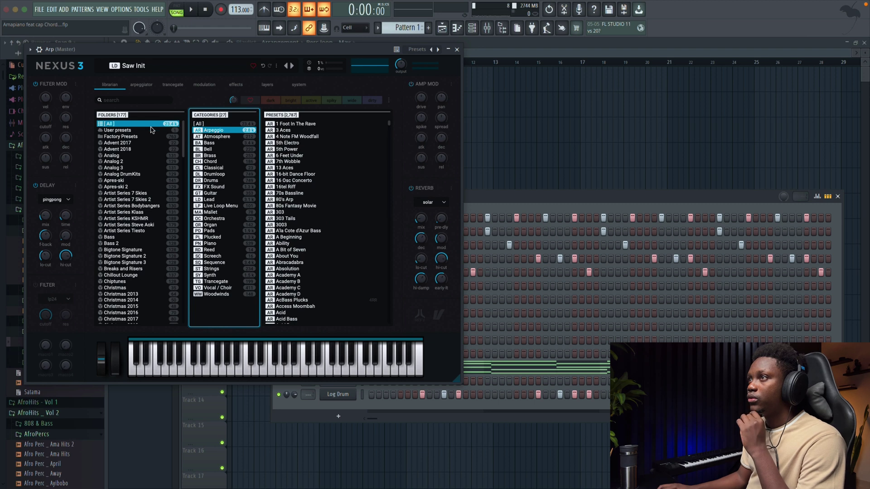
{"action": "left_click", "coordinate": [132, 136]}
{"action": "scroll", "coordinate": [302, 243], "scroll_direction": "down", "scroll_amount": 1}
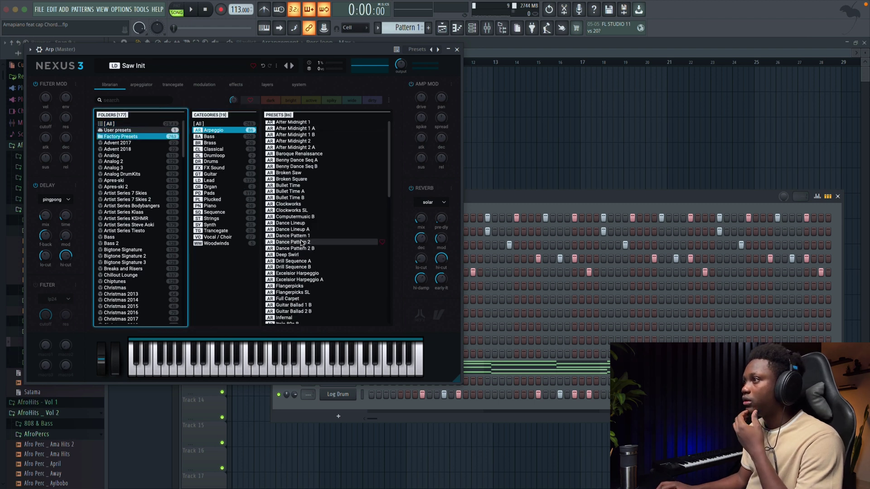
{"action": "scroll", "coordinate": [294, 209], "scroll_direction": "up", "scroll_amount": 1}
{"action": "left_click", "coordinate": [298, 187]}
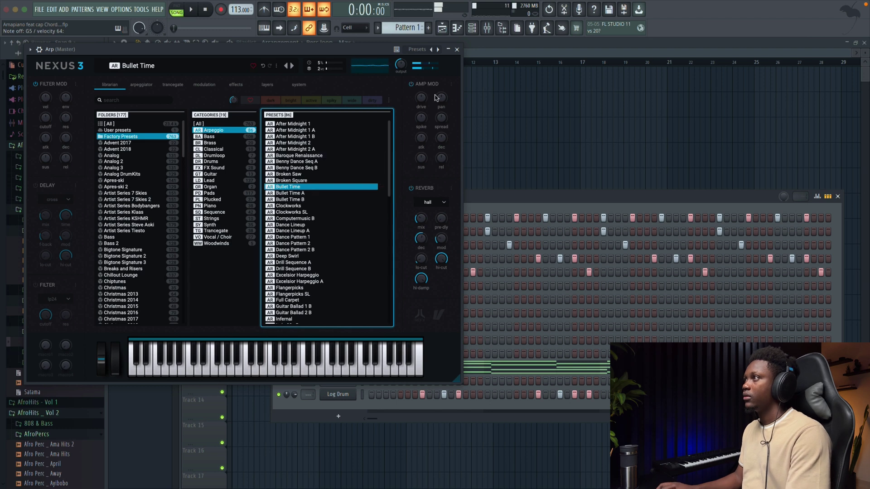
{"action": "left_click", "coordinate": [455, 50]}
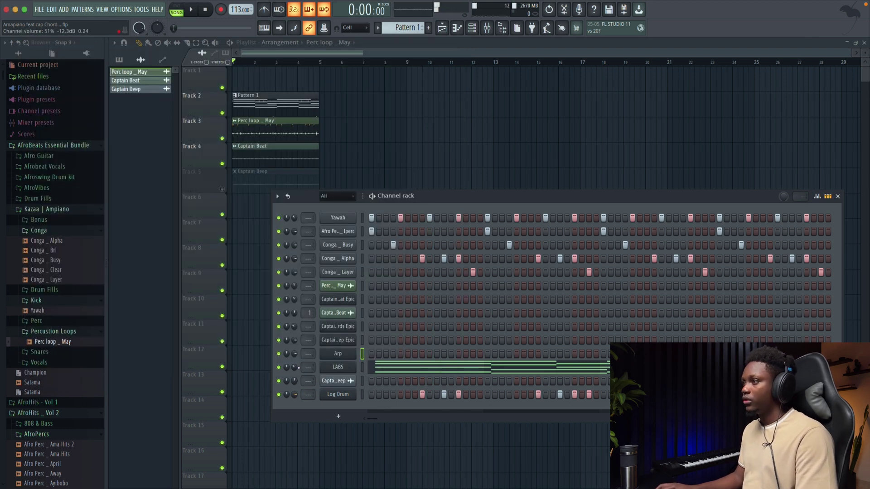
Step: Open the Arp channel's piano roll and play the beat against the ghosted chord notes
{"action": "right_click", "coordinate": [328, 353]}
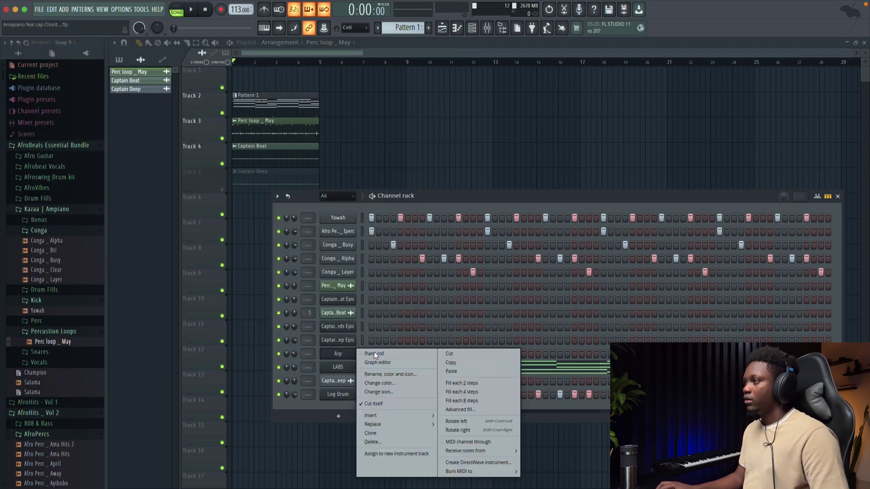
{"action": "left_click", "coordinate": [373, 353]}
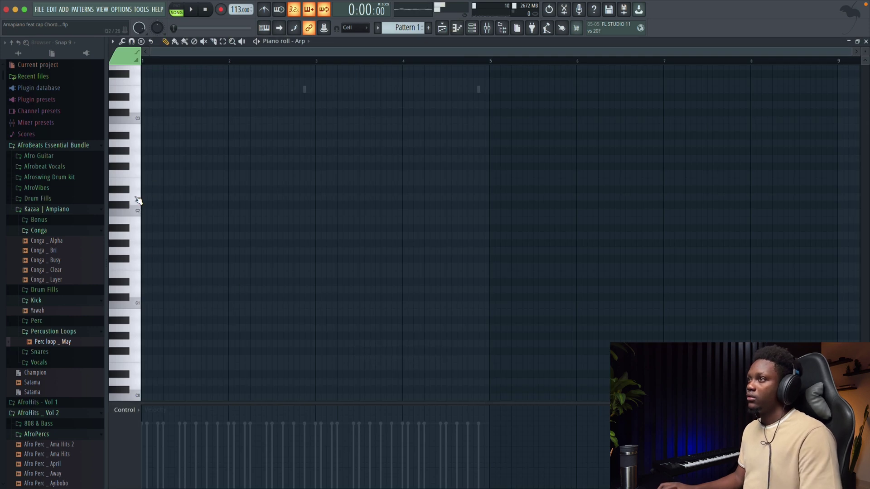
{"action": "scroll", "coordinate": [135, 127], "scroll_direction": "up", "scroll_amount": 8}
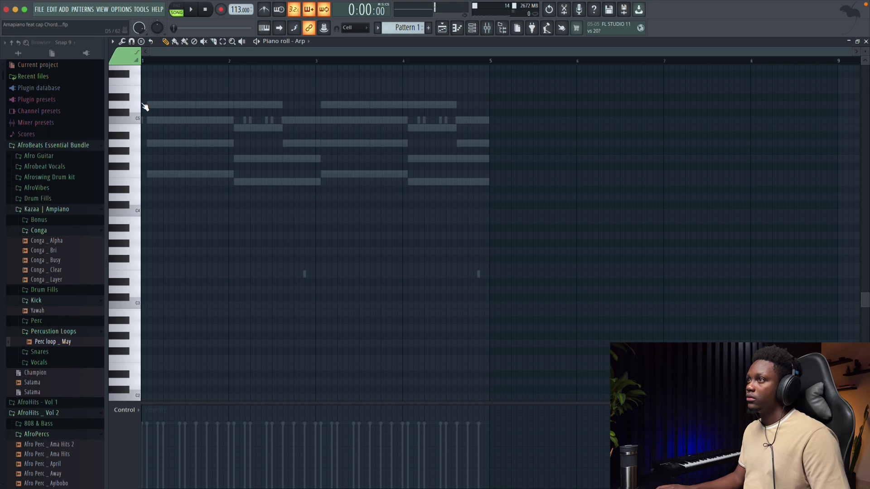
{"action": "scroll", "coordinate": [204, 111], "scroll_direction": "up", "scroll_amount": 1}
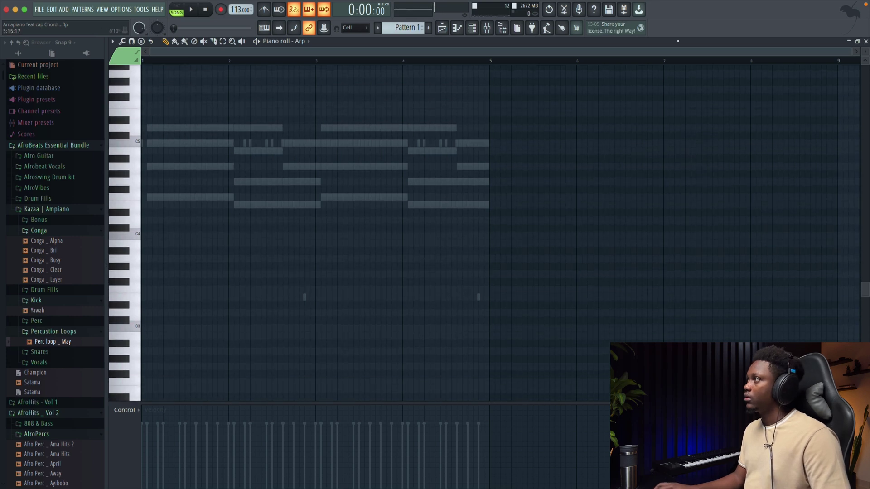
{"action": "key", "text": "space"}
{"action": "scroll", "coordinate": [445, 149], "scroll_direction": "up", "scroll_amount": 3}
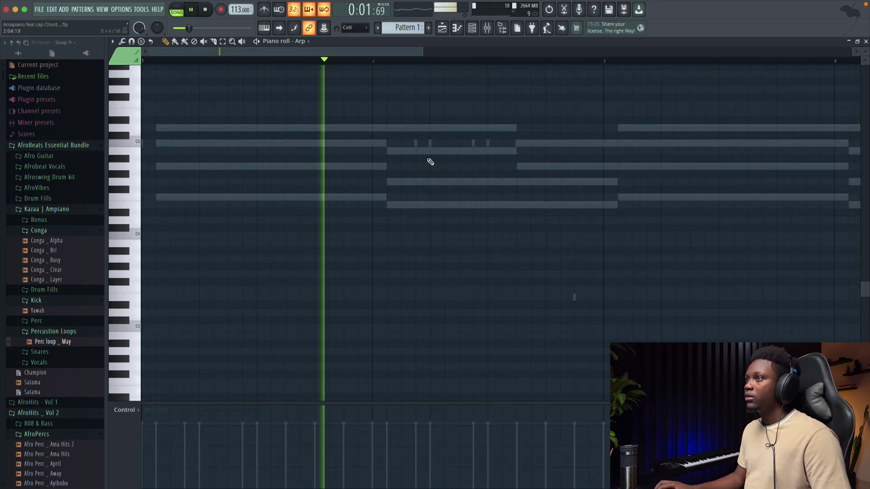
{"action": "scroll", "coordinate": [136, 219], "scroll_direction": "down", "scroll_amount": 2}
{"action": "key", "text": "space"}
Step: Place two D6 notes on the first two off-beats of bar 1 and lengthen both to one step
{"action": "left_click", "coordinate": [136, 175]}
{"action": "scroll", "coordinate": [140, 177], "scroll_direction": "up", "scroll_amount": 7}
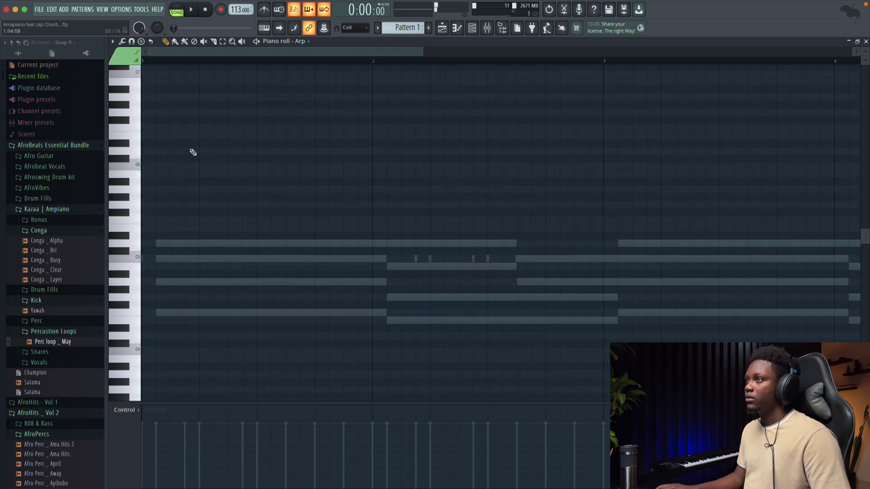
{"action": "left_click", "coordinate": [172, 149]}
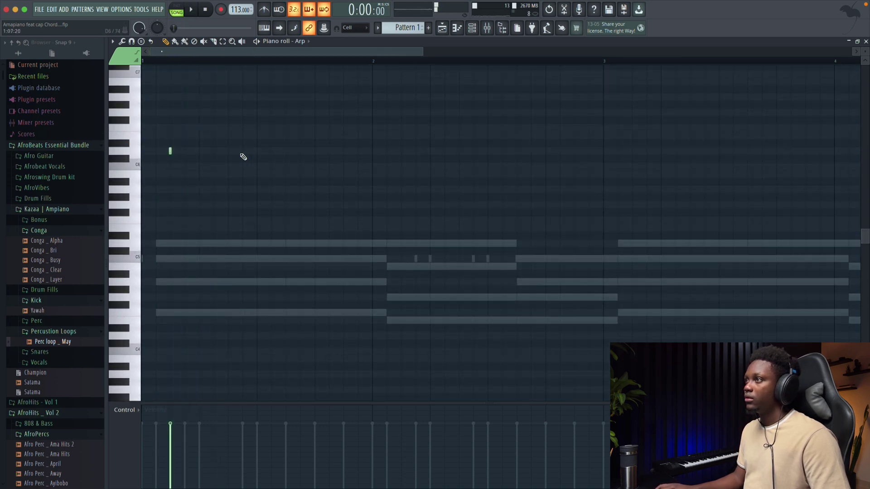
{"action": "left_click", "coordinate": [228, 151]}
{"action": "key", "text": "space"}
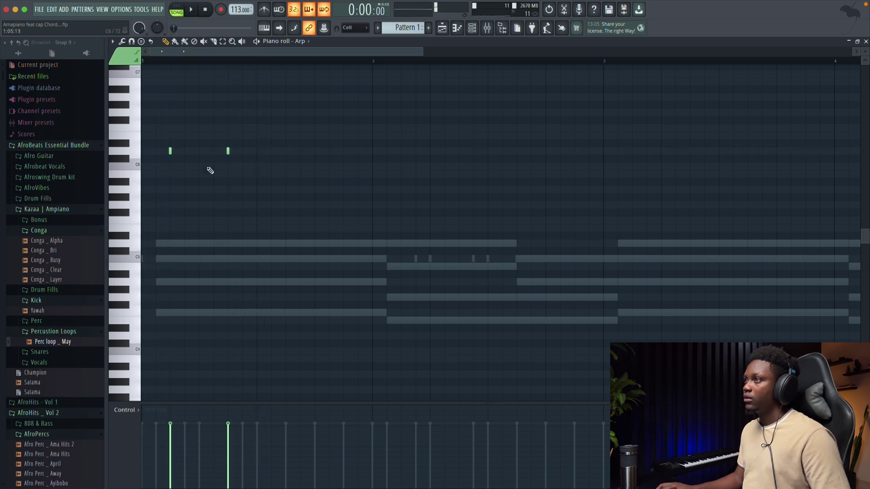
{"action": "left_click_drag", "start_coordinate": [251, 170], "coordinate": [161, 150]}
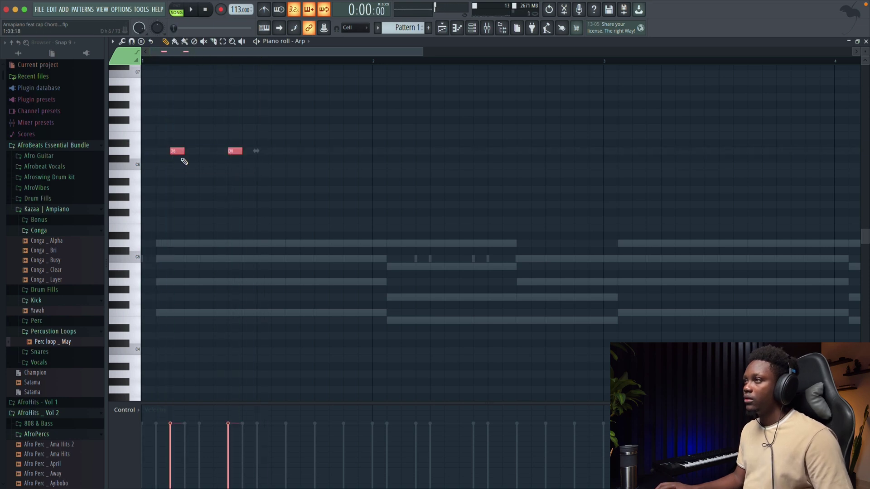
Step: Audition the two D6 Arp notes and duplicate the pair repeatedly so the off-beat pattern fills bars 1 and 2
{"action": "key", "text": "space"}
{"action": "scroll", "coordinate": [217, 157], "scroll_direction": "down", "scroll_amount": 1}
{"action": "scroll", "coordinate": [257, 161], "scroll_direction": "up", "scroll_amount": 7}
{"action": "key", "text": "space"}
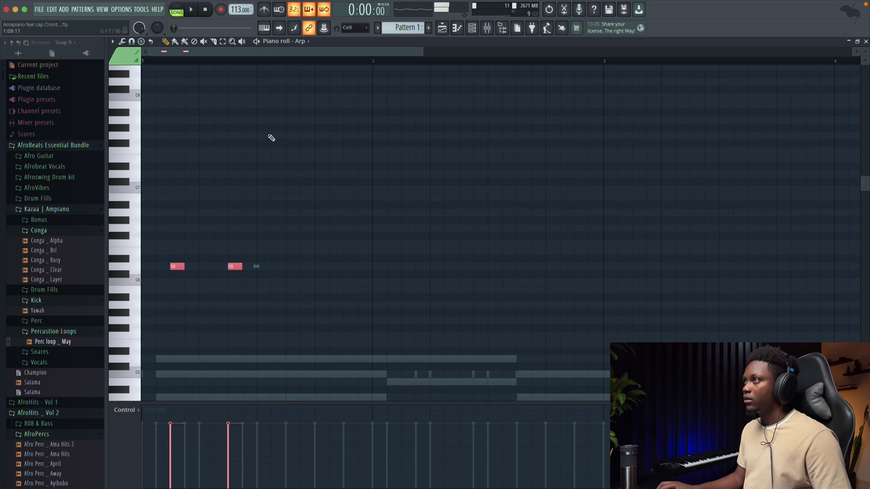
{"action": "key", "text": "ctrl+b"}
{"action": "key", "text": "ctrl+b"}
{"action": "key", "text": "ctrl+b"}
{"action": "key", "text": "ctrl+b"}
{"action": "key", "text": "ctrl+b"}
{"action": "key", "text": "ctrl+b"}
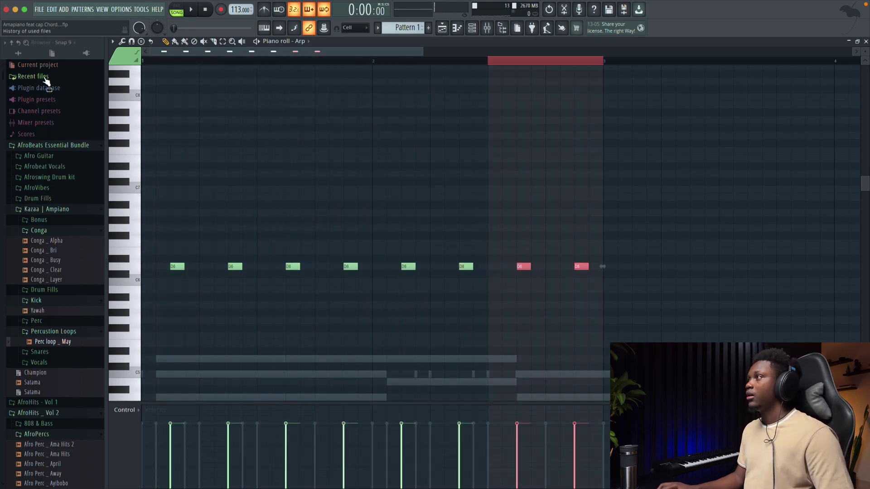
Step: Leave the piano roll and add an Arcade instrument channel to the channel rack
{"action": "key", "text": "F7"}
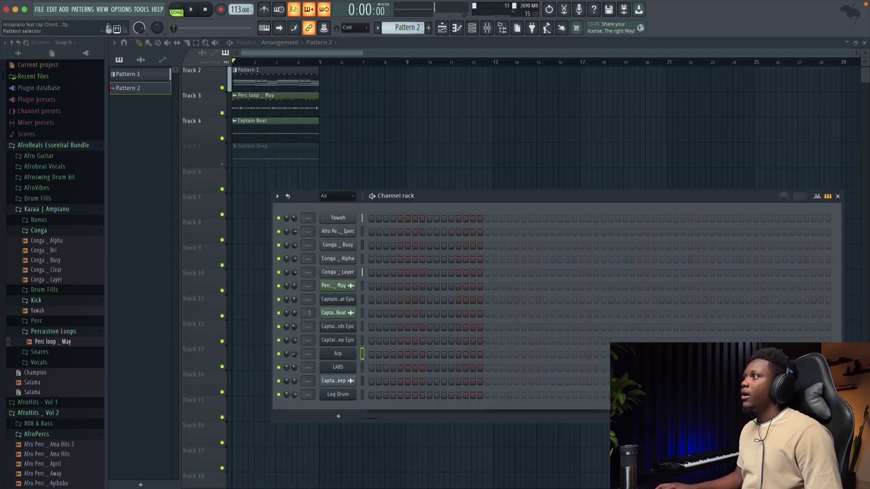
{"action": "left_click", "coordinate": [338, 416]}
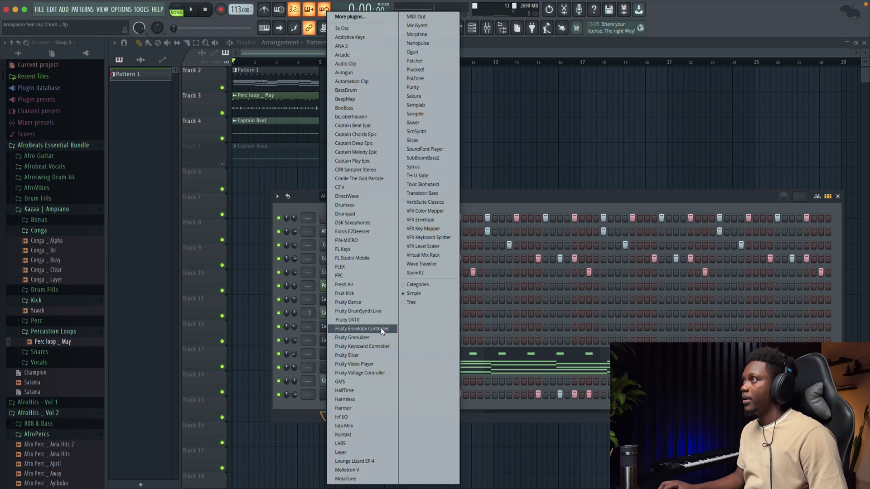
{"action": "left_click", "coordinate": [342, 56]}
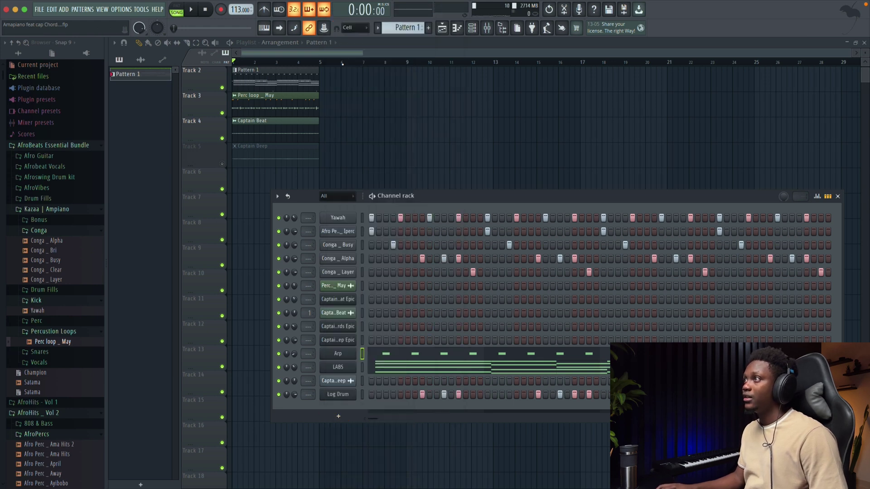
Step: Add an Audio Clip channel to the channel rack and replace it with an Arcade instrument
{"action": "left_click", "coordinate": [338, 416]}
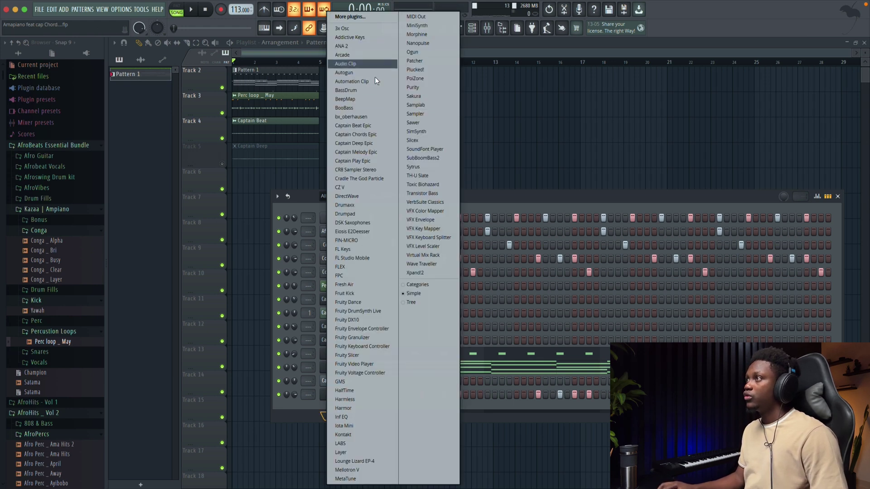
{"action": "left_click", "coordinate": [356, 63]}
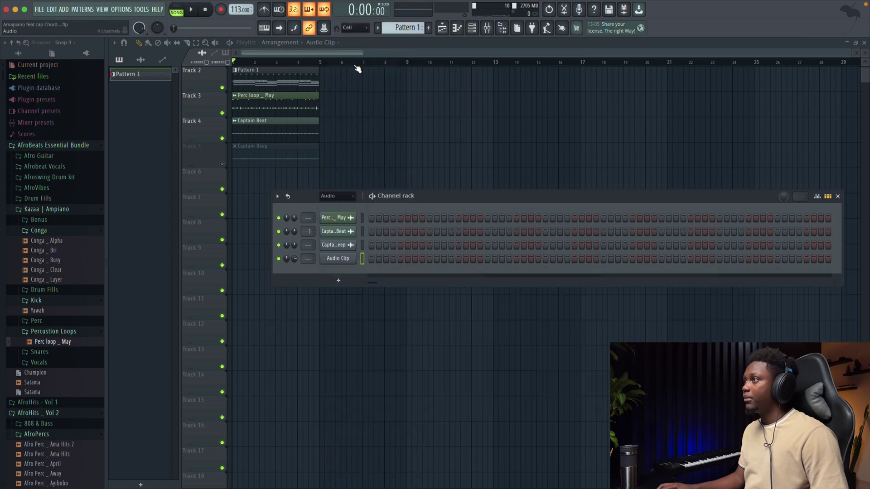
{"action": "right_click", "coordinate": [355, 259]}
{"action": "mouse_move", "coordinate": [434, 339]}
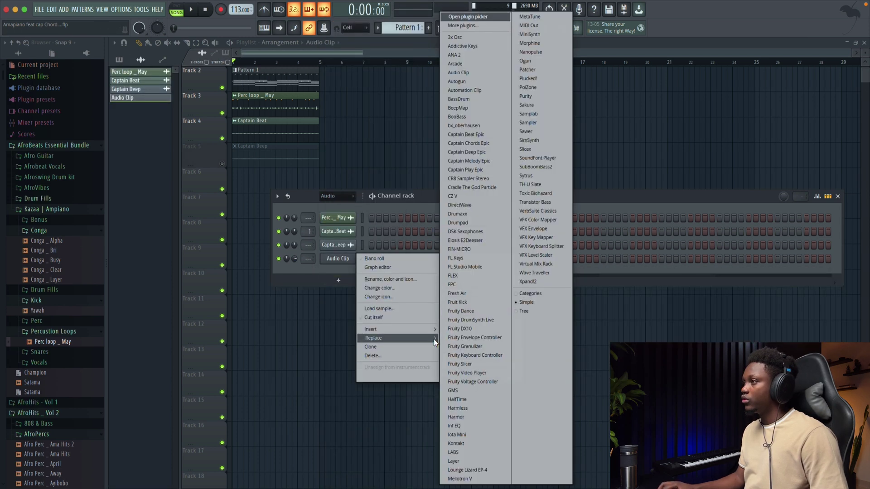
{"action": "left_click", "coordinate": [463, 66]}
Step: Record an A4 note with Arcade's Sultry Whispers kit over the beat, inspect it in the piano roll and play it back
{"action": "key", "text": "space"}
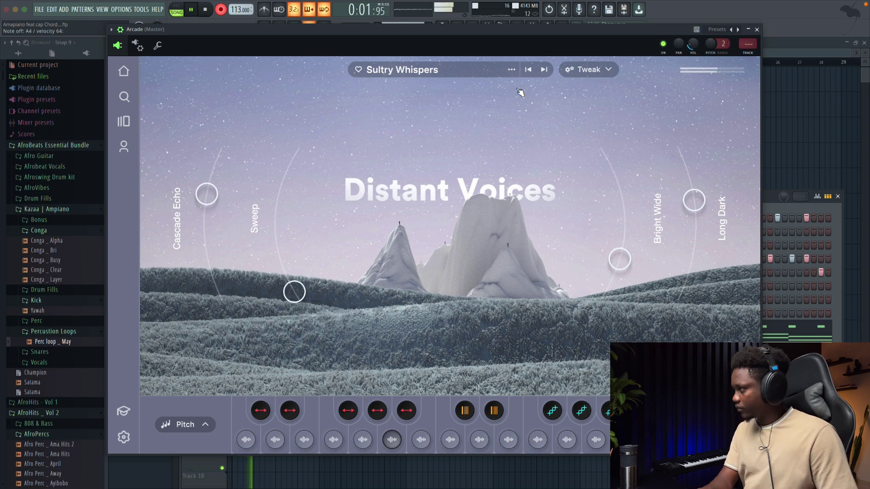
{"action": "left_click", "coordinate": [756, 30]}
{"action": "key", "text": "space"}
{"action": "left_click", "coordinate": [425, 369]}
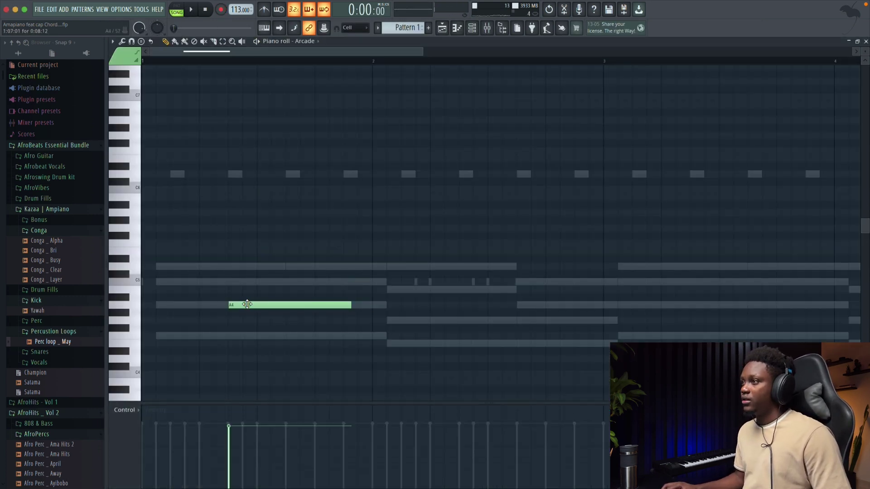
{"action": "left_click", "coordinate": [865, 42]}
{"action": "key", "text": "space"}
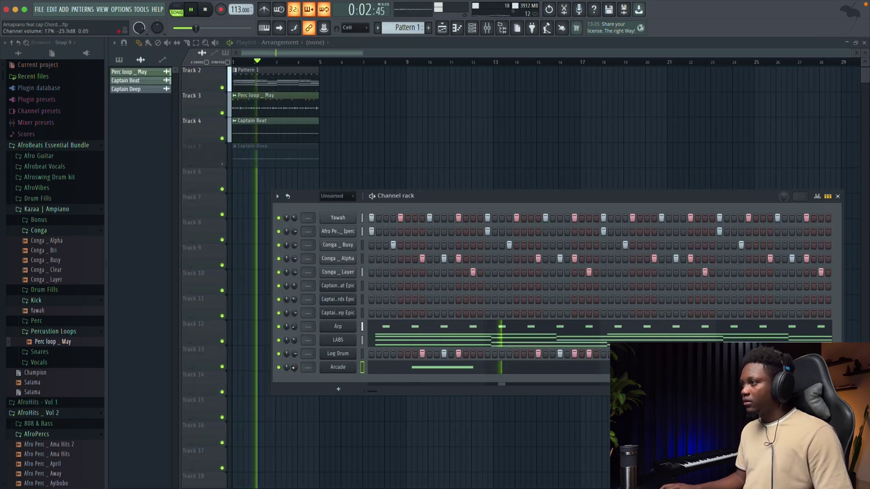
Step: Add a second Arcade channel, stop playback and set the new instance's session key to A minor
{"action": "left_click", "coordinate": [338, 389]}
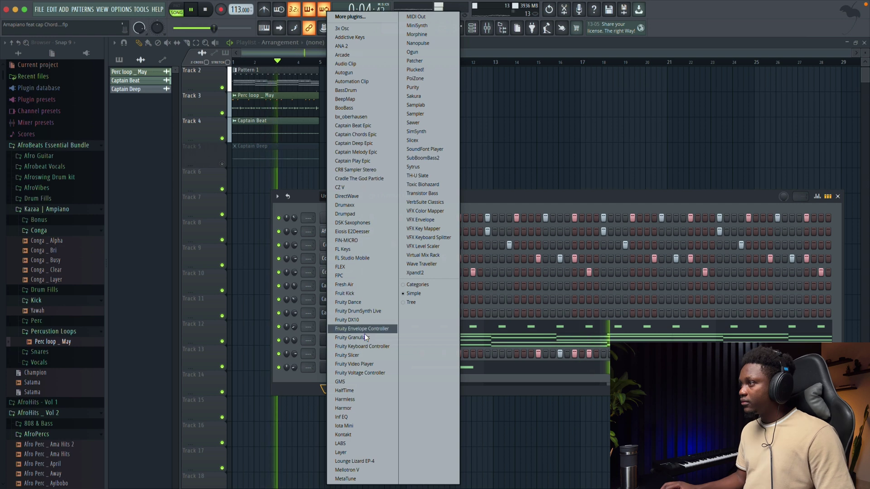
{"action": "left_click", "coordinate": [342, 55]}
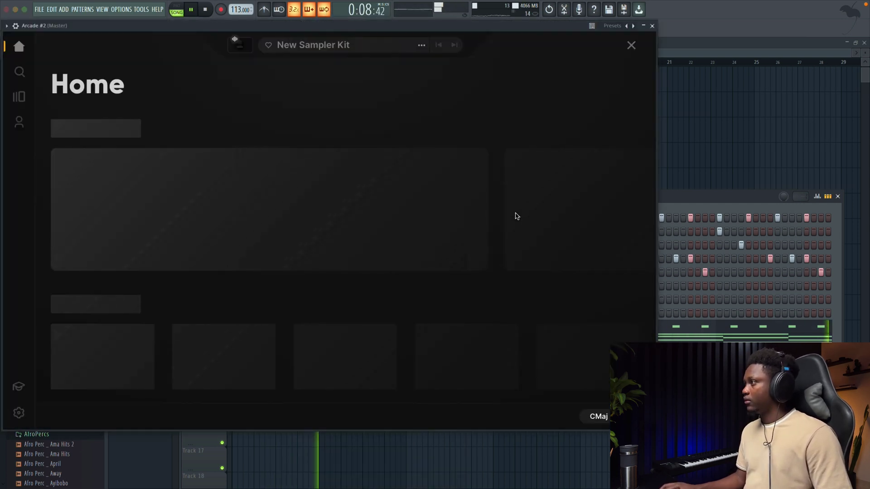
{"action": "key", "text": "space"}
{"action": "left_click", "coordinate": [598, 416]}
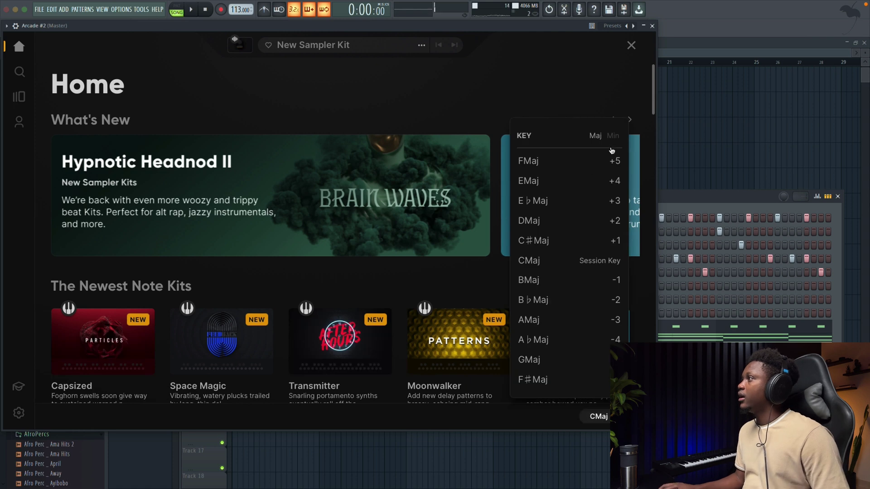
{"action": "left_click", "coordinate": [612, 137]}
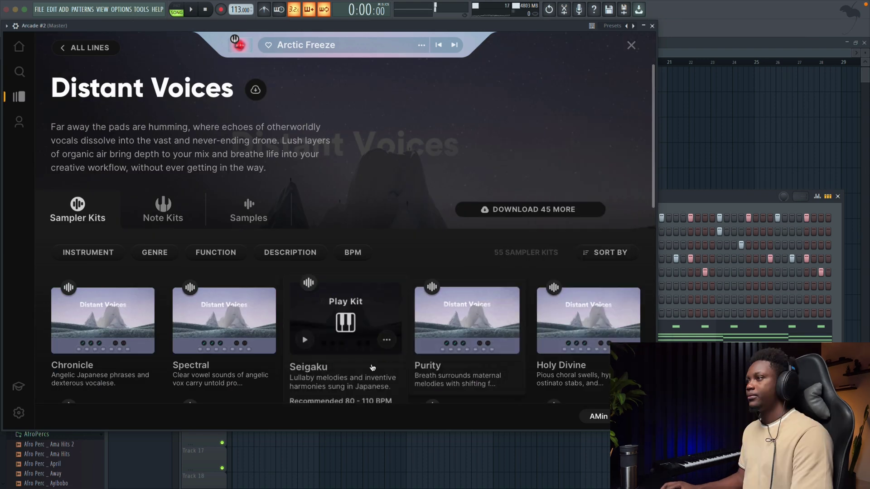
Step: Load the Seigaku kit from Distant Voices, step through the kits to Chronicle and record an F5 note over the beat
{"action": "left_click", "coordinate": [343, 301]}
{"action": "left_click", "coordinate": [440, 66]}
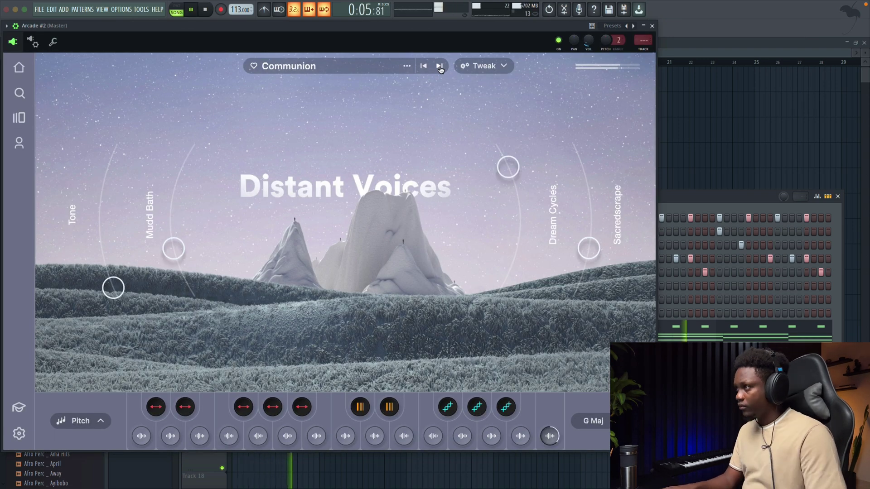
{"action": "left_click", "coordinate": [440, 67]}
{"action": "left_click", "coordinate": [442, 67]}
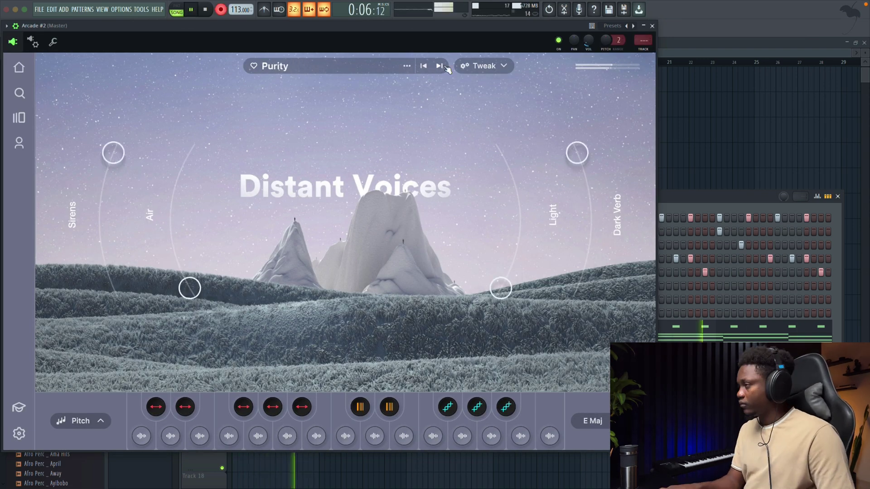
{"action": "left_click", "coordinate": [446, 67]}
{"action": "left_click", "coordinate": [441, 67]}
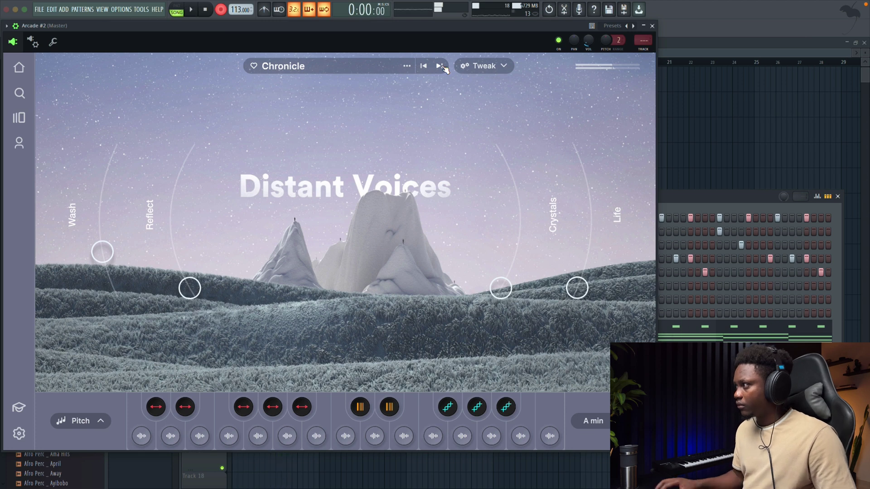
Step: Open the Arcade #2 piano roll and move the F5 note to the start of bar 2, checking it during playback
{"action": "left_click", "coordinate": [652, 26]}
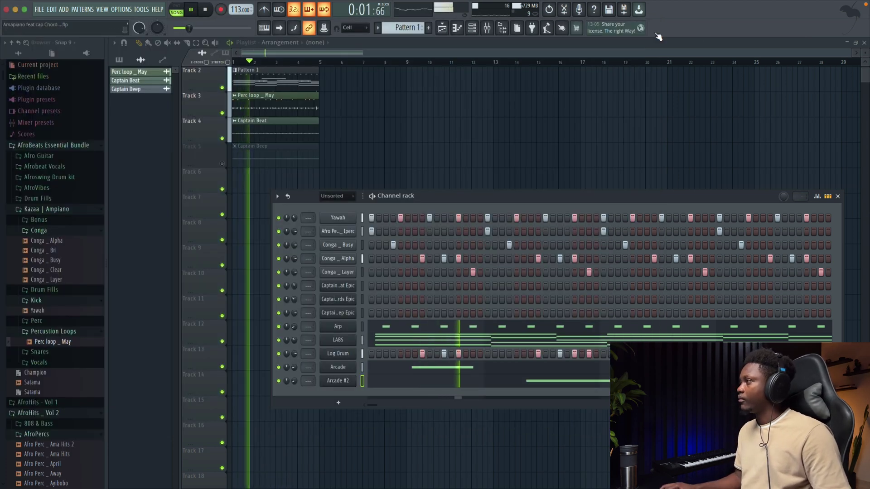
{"action": "key", "text": "space"}
{"action": "left_click", "coordinate": [595, 380]}
{"action": "key", "text": "space"}
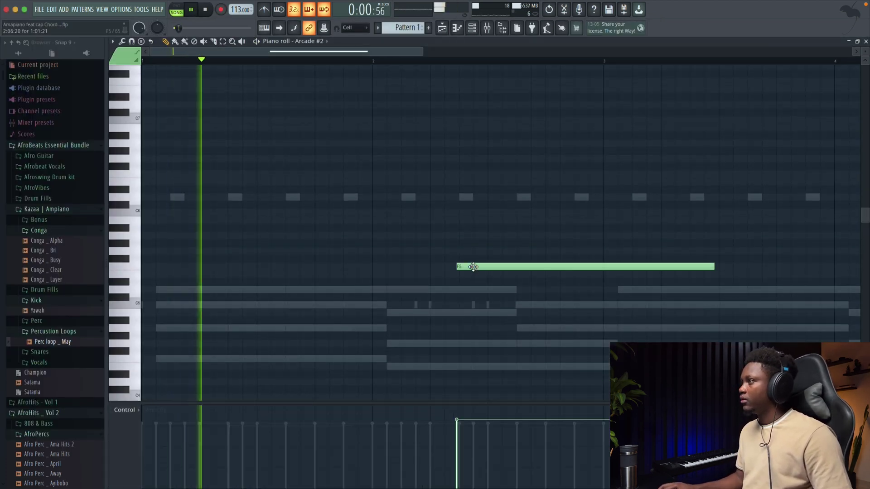
{"action": "left_click_drag", "start_coordinate": [472, 266], "coordinate": [394, 268]}
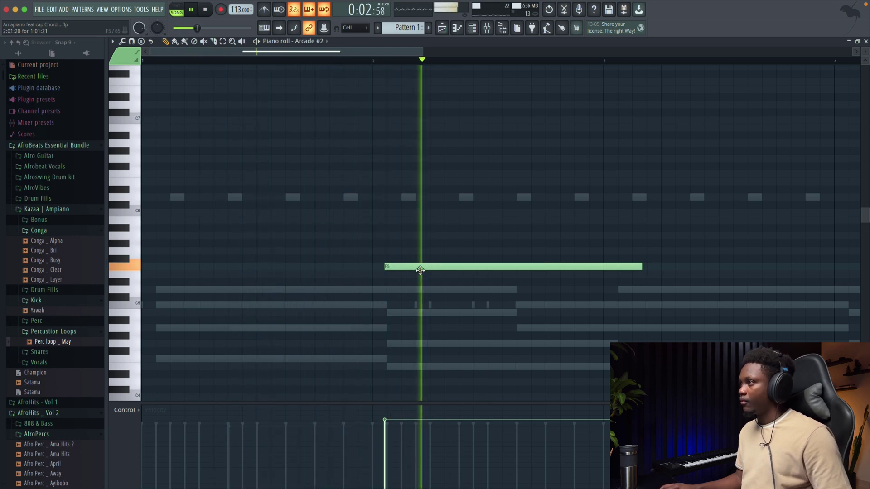
{"action": "left_click", "coordinate": [402, 268], "text": "ctrl"}
{"action": "key", "text": "space"}
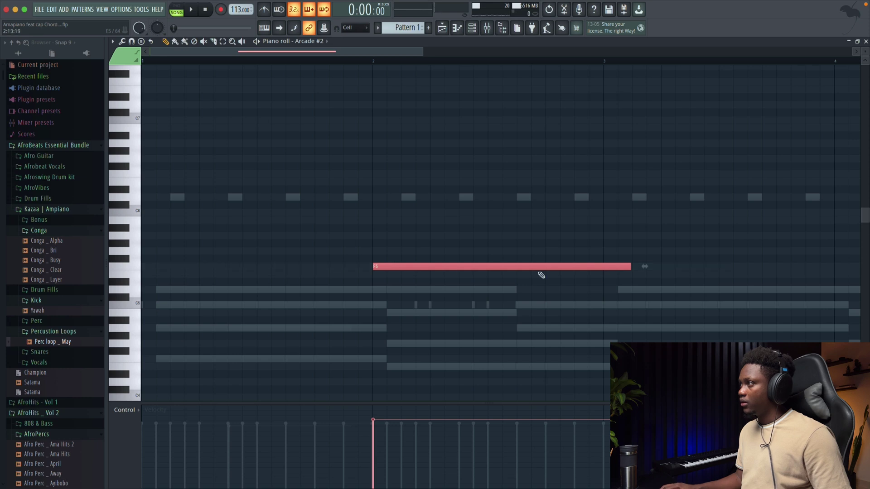
Step: Shorten the F5 note to end at about the start of bar 3 during playback, and leave the piano roll
{"action": "key", "text": "space"}
{"action": "left_click_drag", "start_coordinate": [629, 266], "coordinate": [602, 267]}
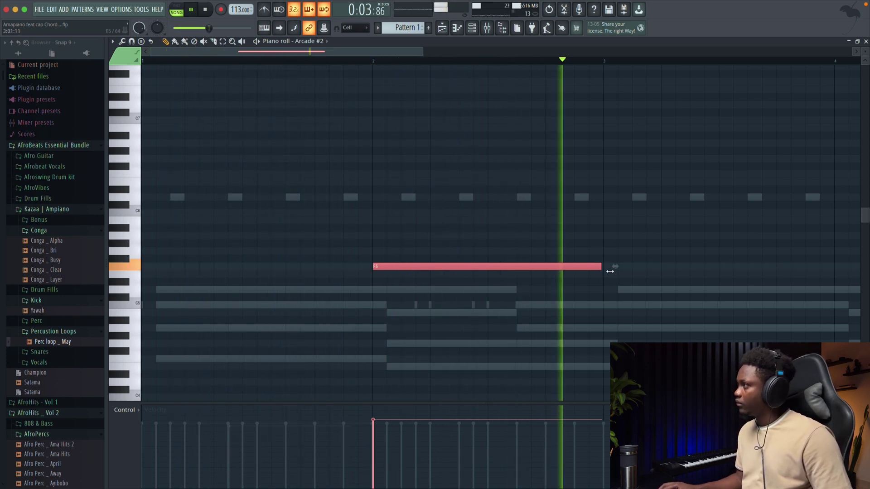
{"action": "left_click", "coordinate": [866, 41]}
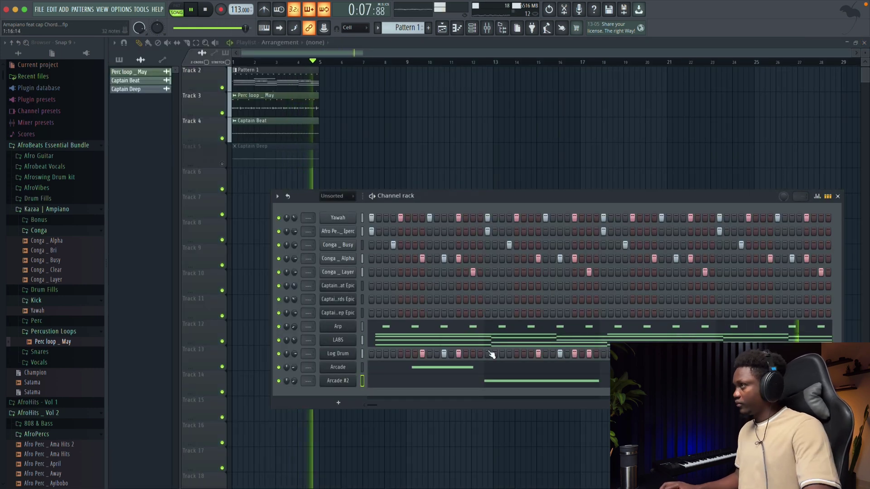
Step: Unmute the Captain Deep track in the playlist, bring back the channel rack and play the song
{"action": "left_click", "coordinate": [222, 163]}
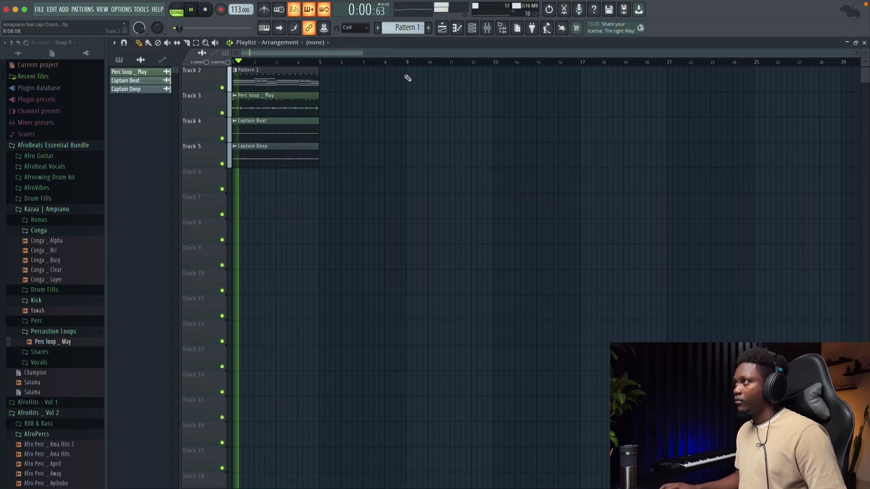
{"action": "left_click", "coordinate": [472, 28]}
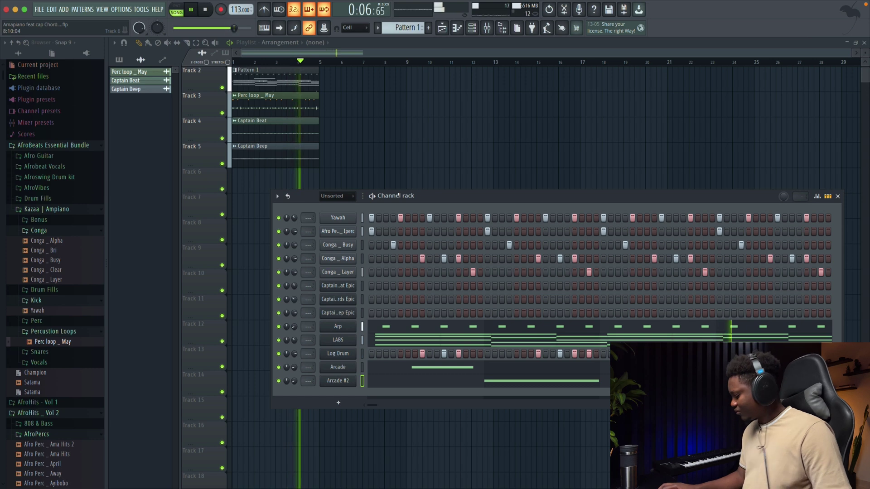
{"action": "key", "text": "space"}
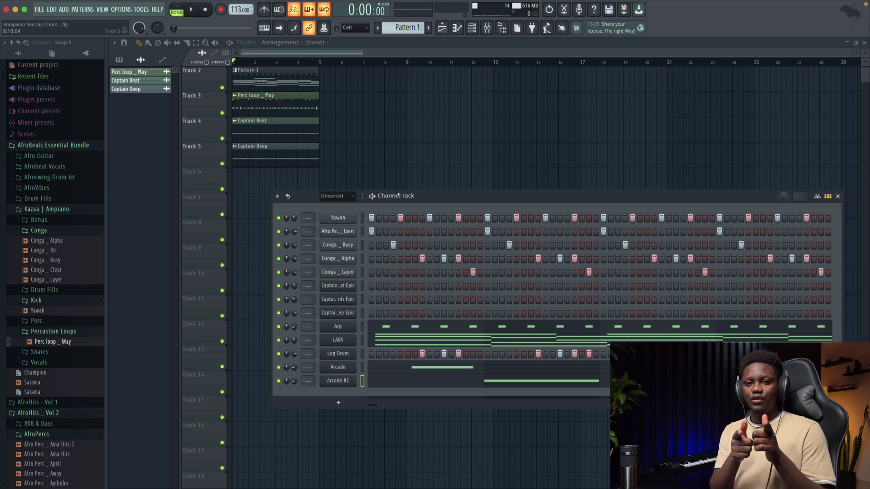
{"action": "key", "text": "space"}
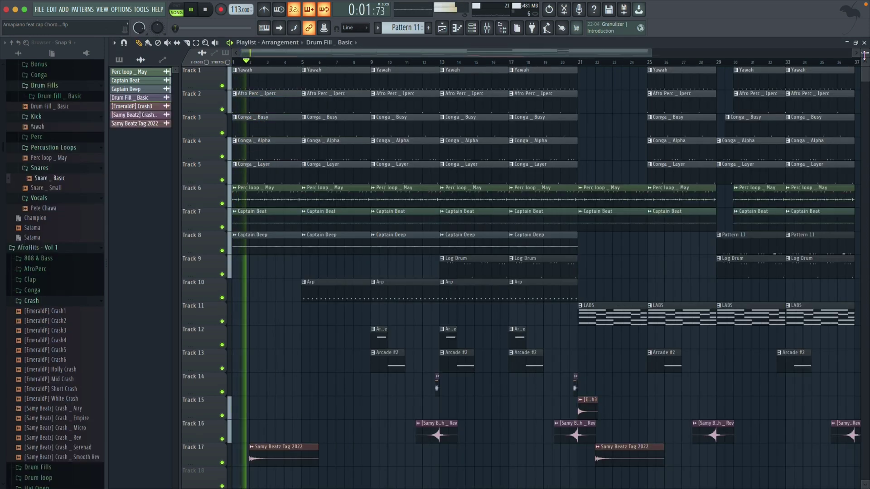